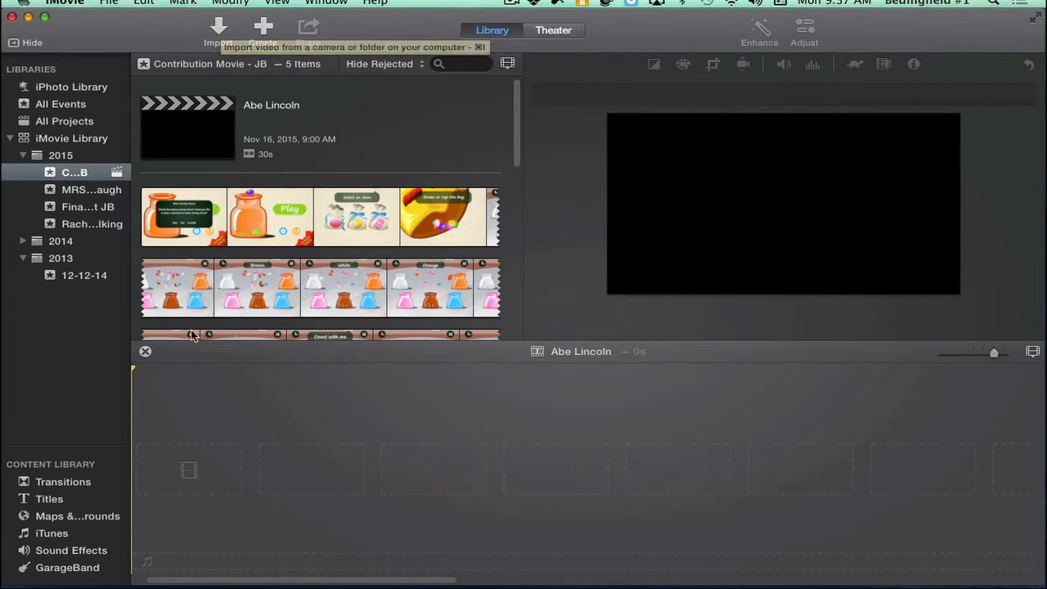
# Step: Close the Abe Lincoln project's timeline and open the media import window for the Contribution Movie - JB event
pyautogui.click(145, 351)
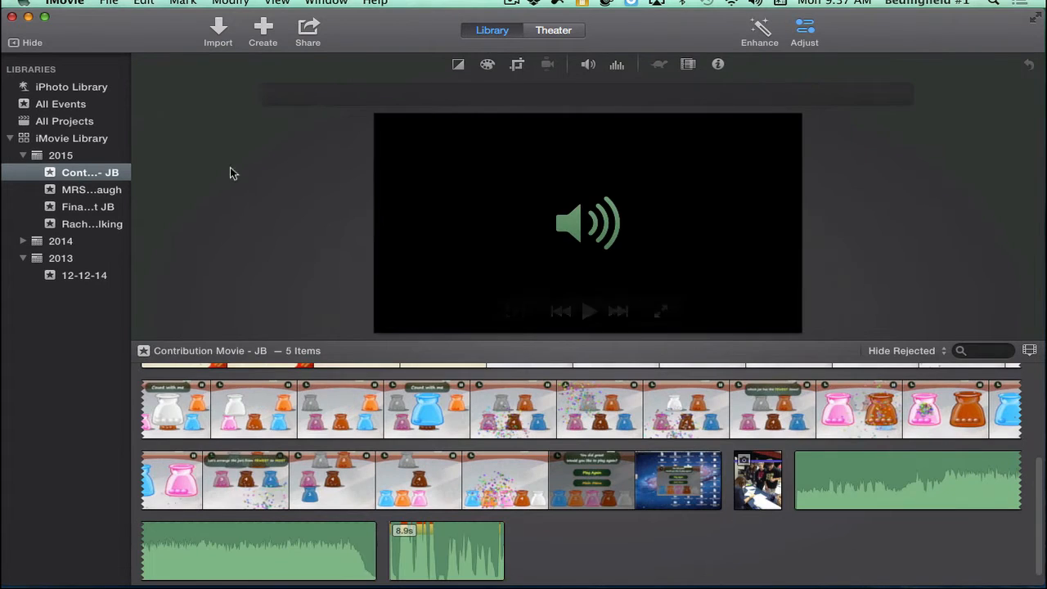
pyautogui.click(217, 34)
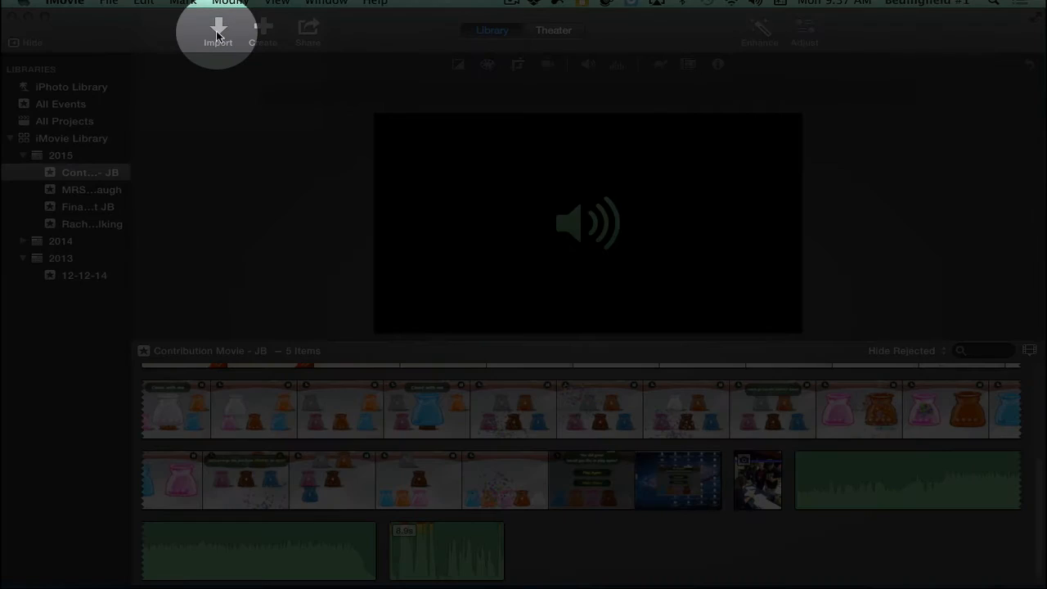
pyautogui.moveTo(303, 68); pyautogui.dragTo(304, 24)
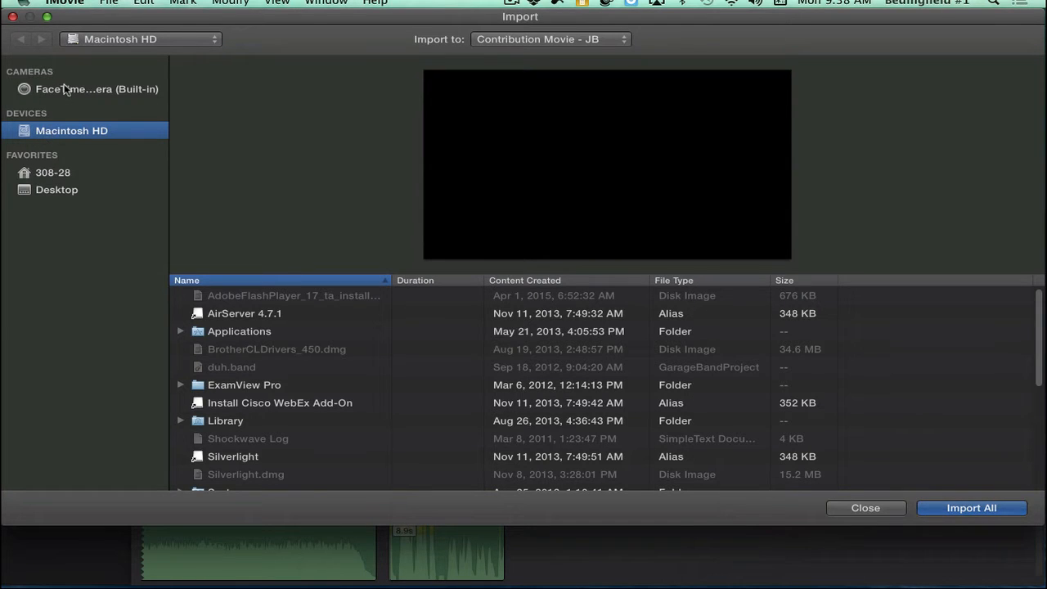
# Step: Browse the Macintosh HD folders for media, expanding the teacher's home folder inside Users
pyautogui.scroll(-4, 294, 413)
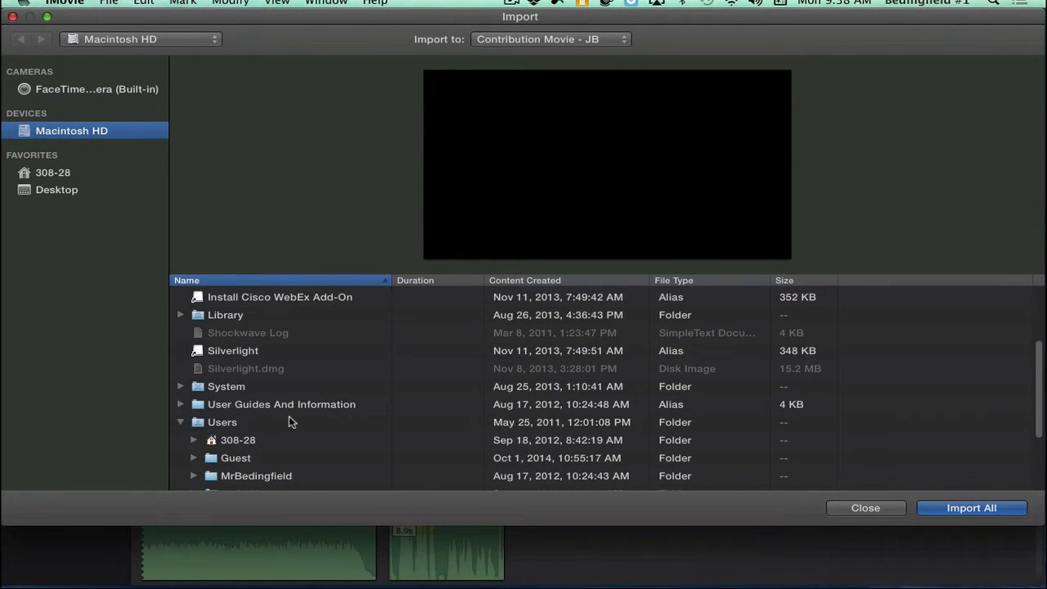
pyautogui.scroll(-2, 288, 417)
pyautogui.scroll(-1, 287, 435)
pyautogui.scroll(4, 285, 441)
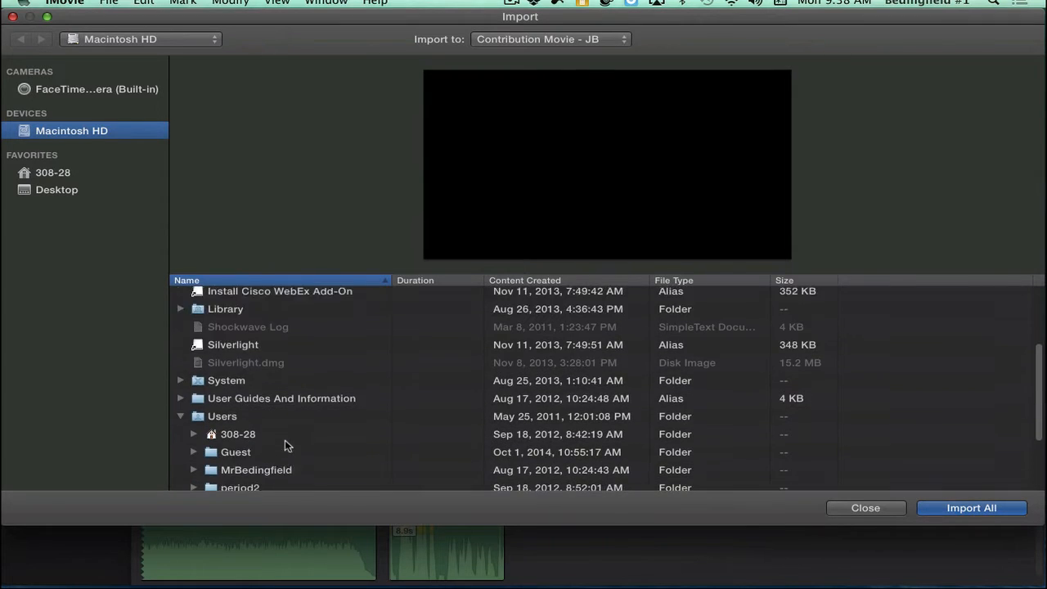
pyautogui.scroll(1, 284, 443)
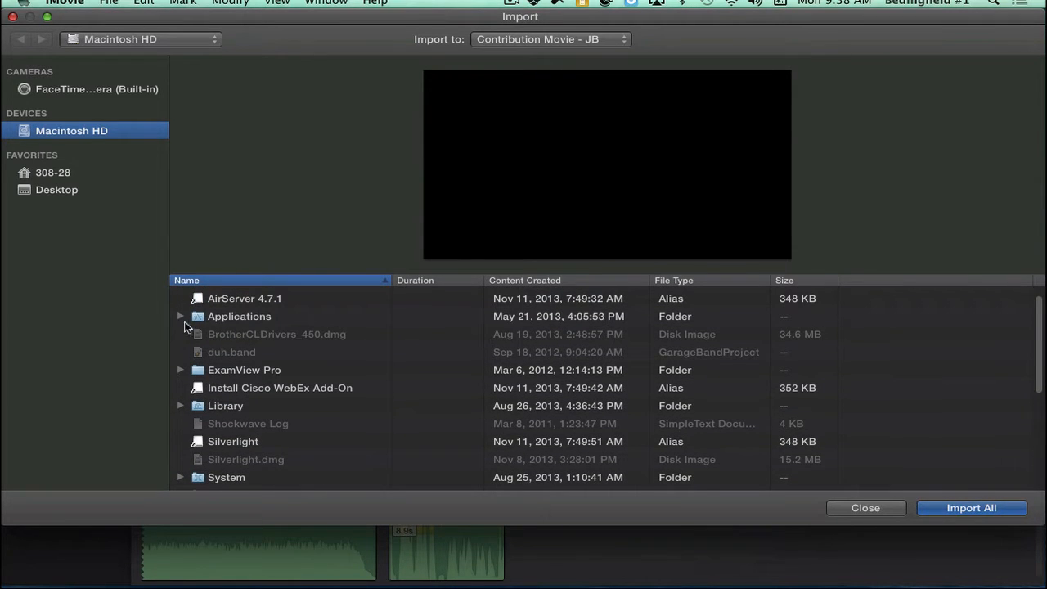
pyautogui.scroll(-5, 214, 368)
pyautogui.scroll(-3, 217, 387)
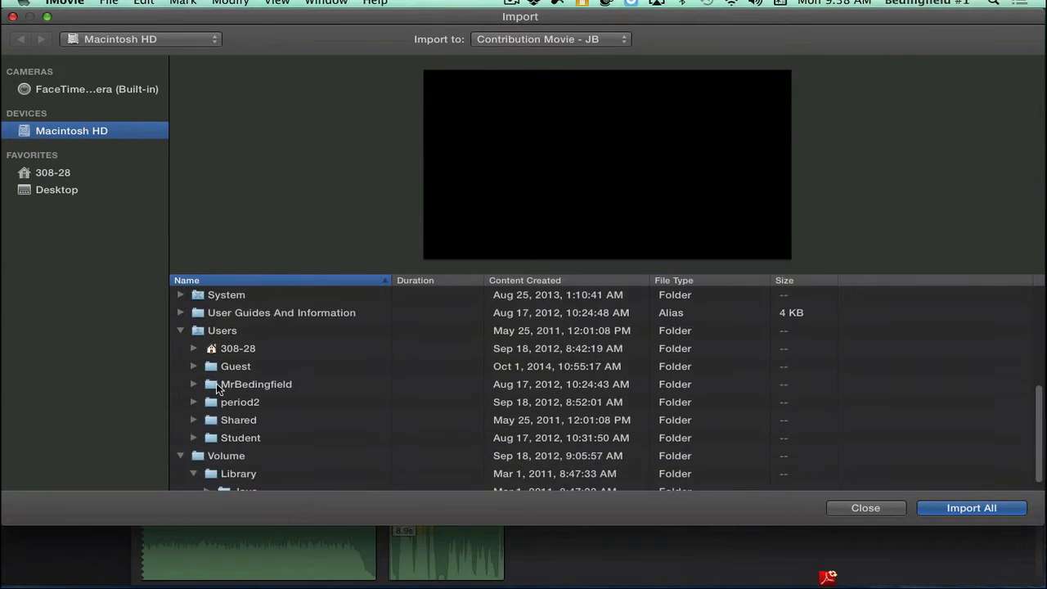
pyautogui.click(227, 384)
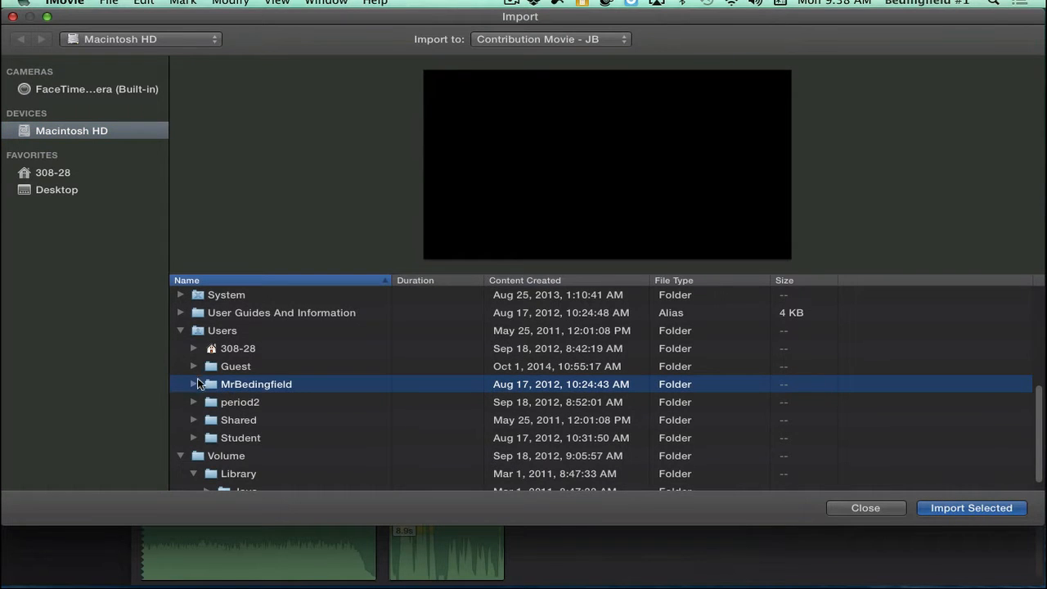
pyautogui.doubleClick(252, 390)
pyautogui.scroll(-3, 276, 387)
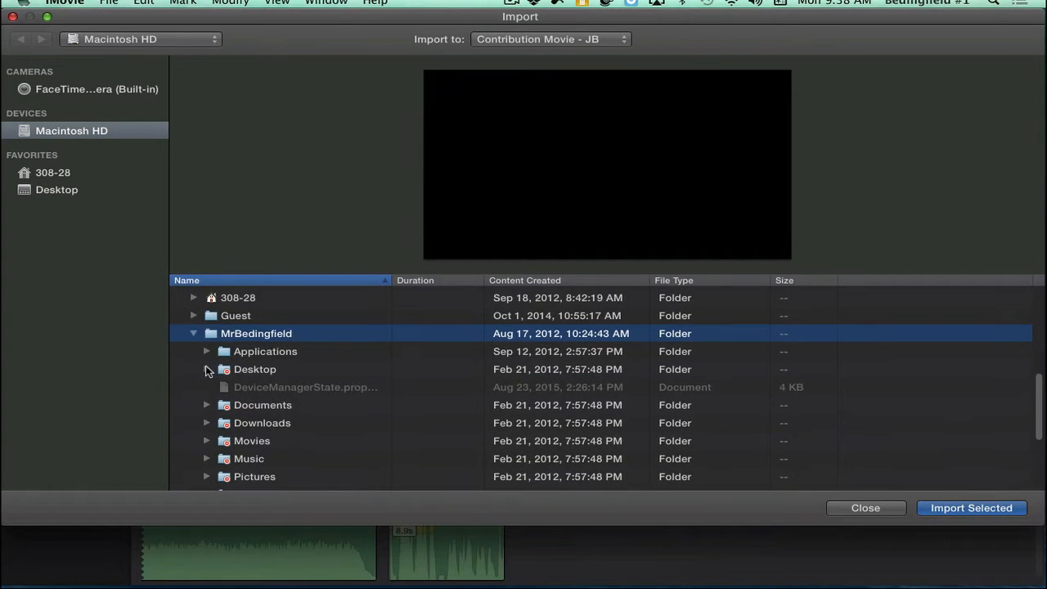
pyautogui.scroll(-8, 246, 378)
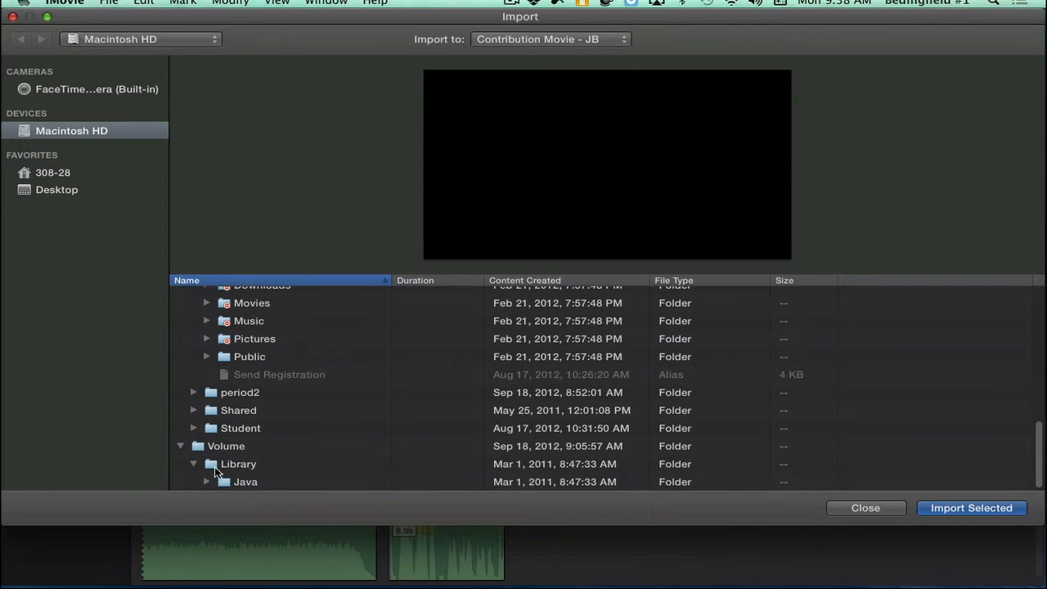
# Step: Import November6.mov from the Desktop into the Contribution Movie - JB event
pyautogui.click(73, 193)
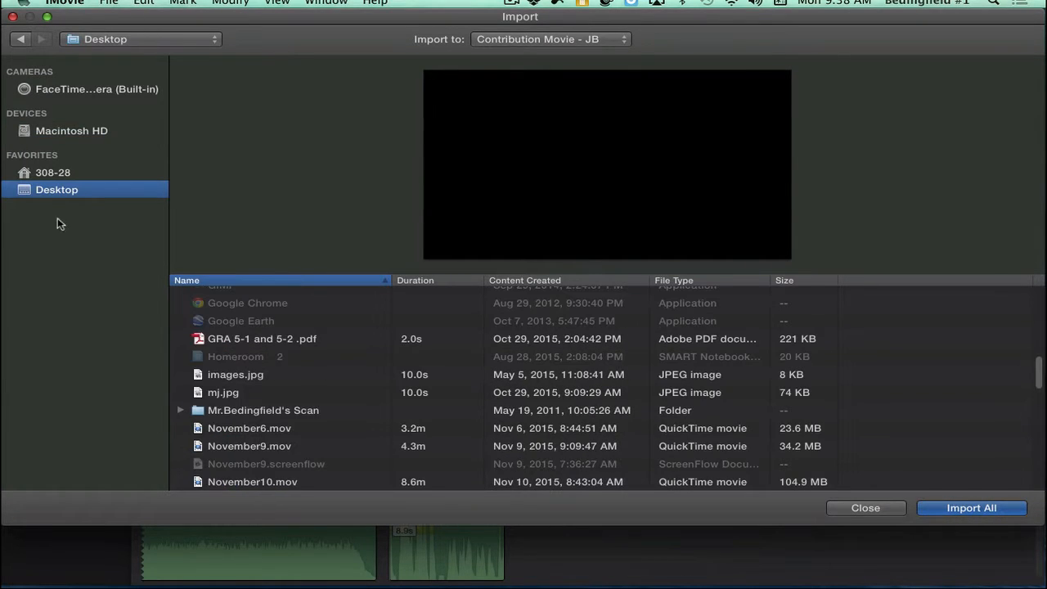
pyautogui.scroll(-2, 287, 415)
pyautogui.click(260, 389)
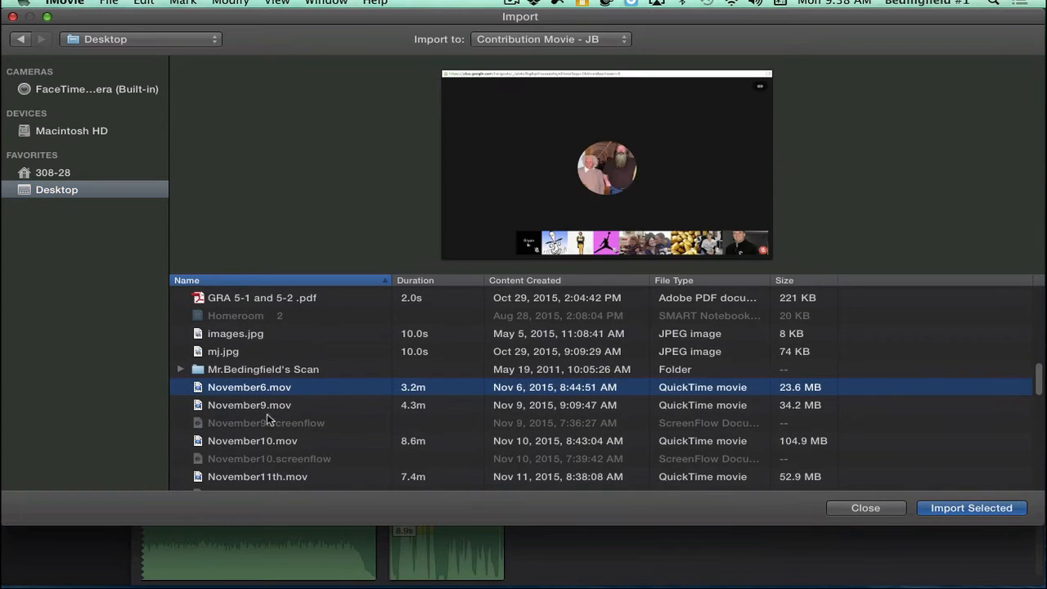
pyautogui.scroll(-3, 327, 437)
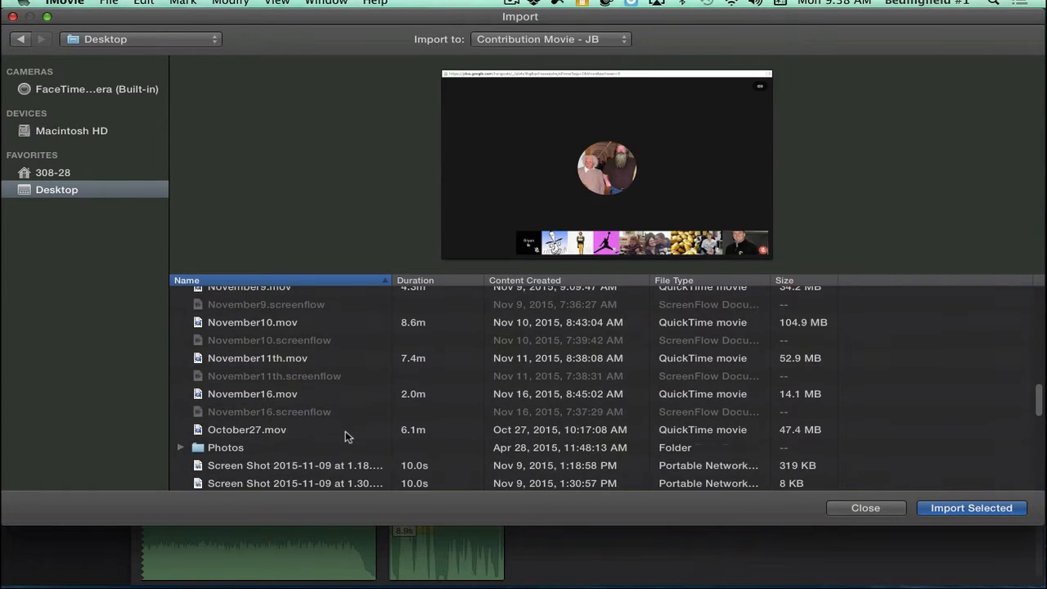
pyautogui.scroll(-3, 341, 430)
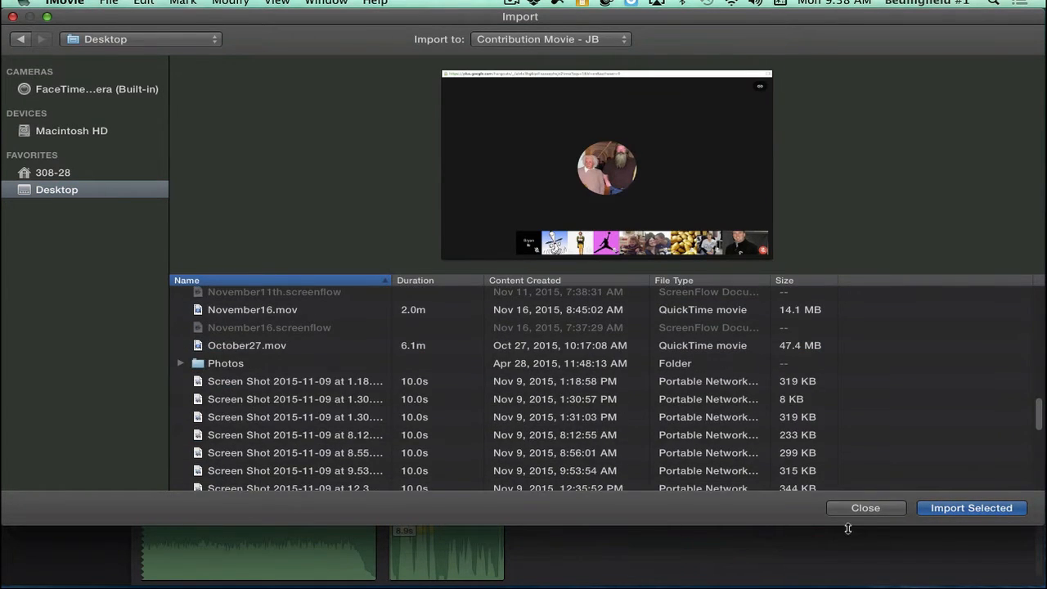
pyautogui.click(942, 508)
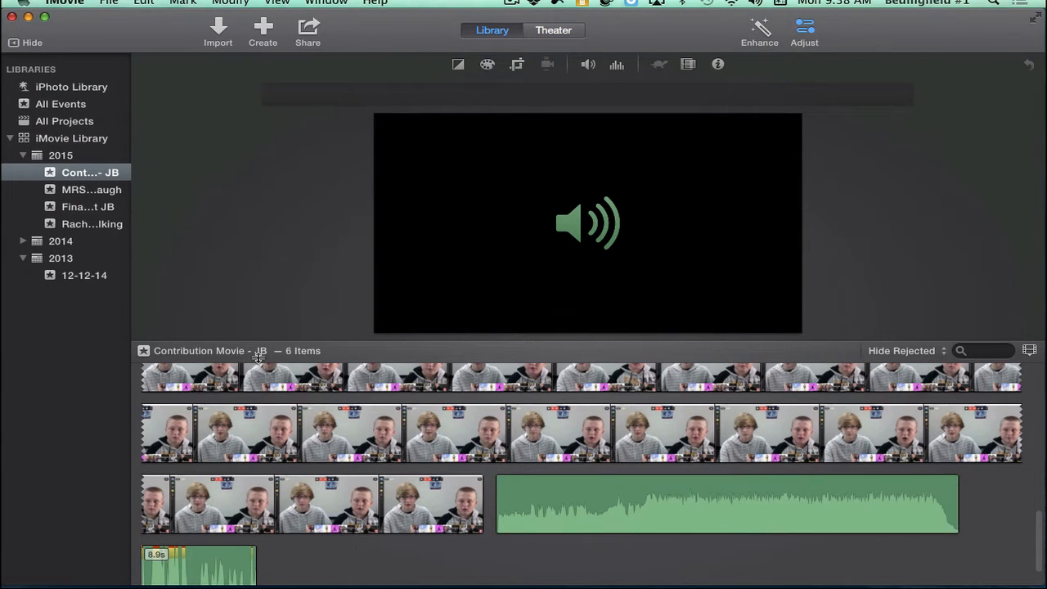
pyautogui.click(218, 31)
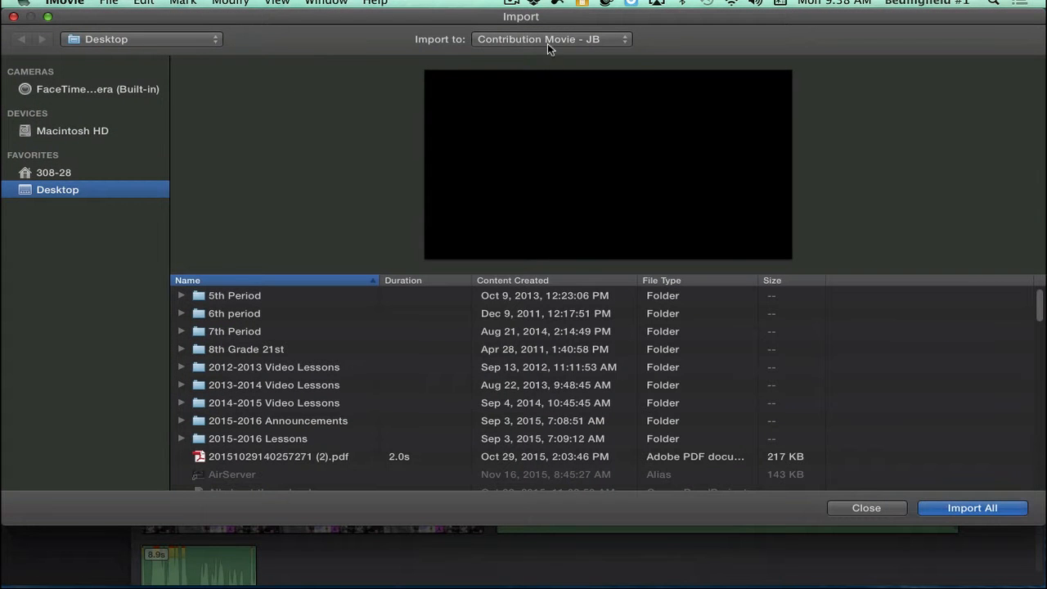
pyautogui.click(547, 40)
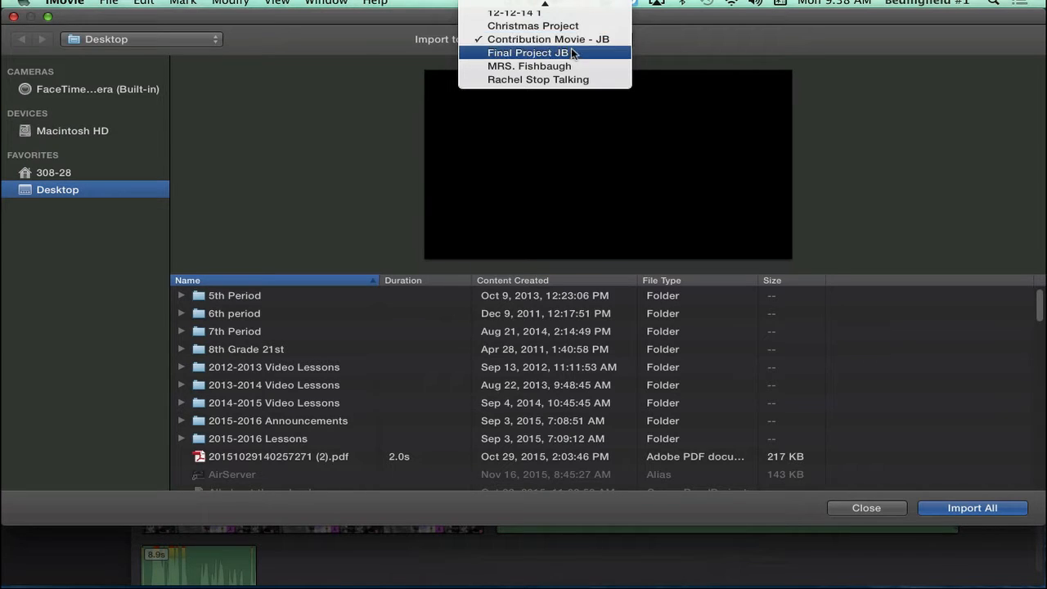
pyautogui.scroll(3, 532, 50)
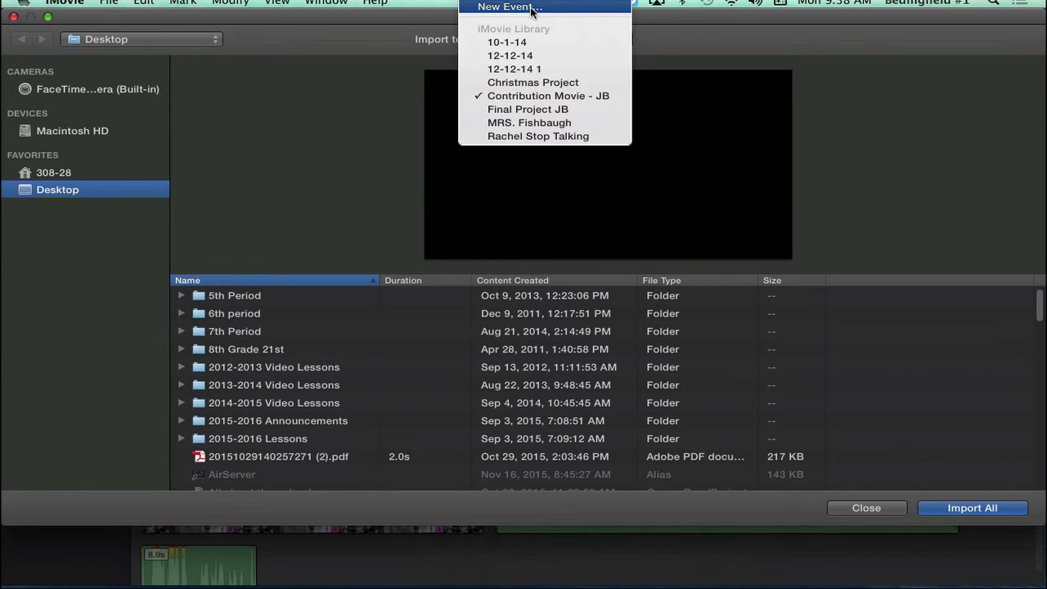
pyautogui.click(532, 8)
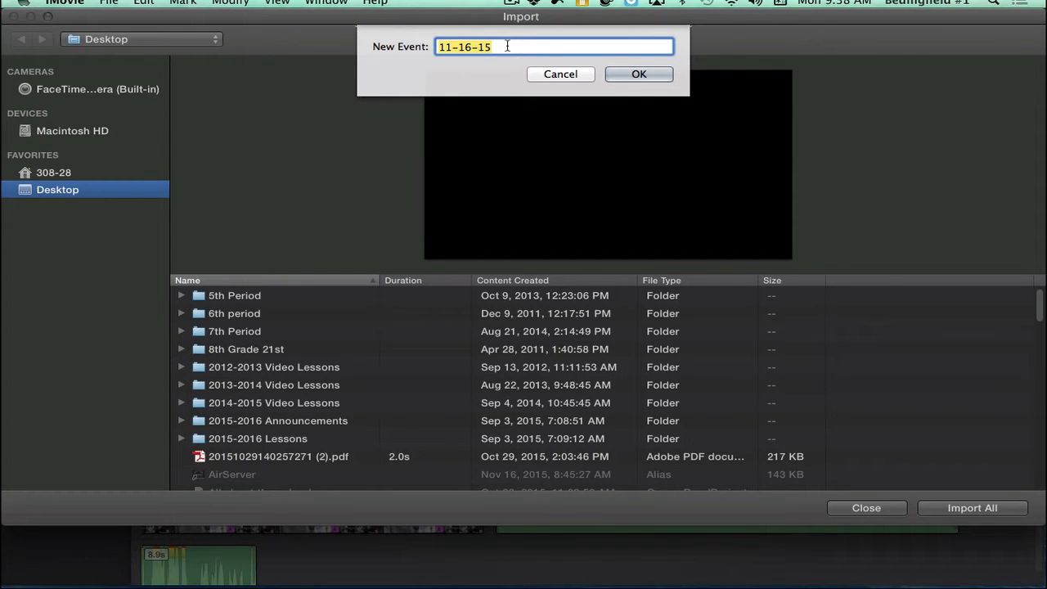
pyautogui.write('Person')
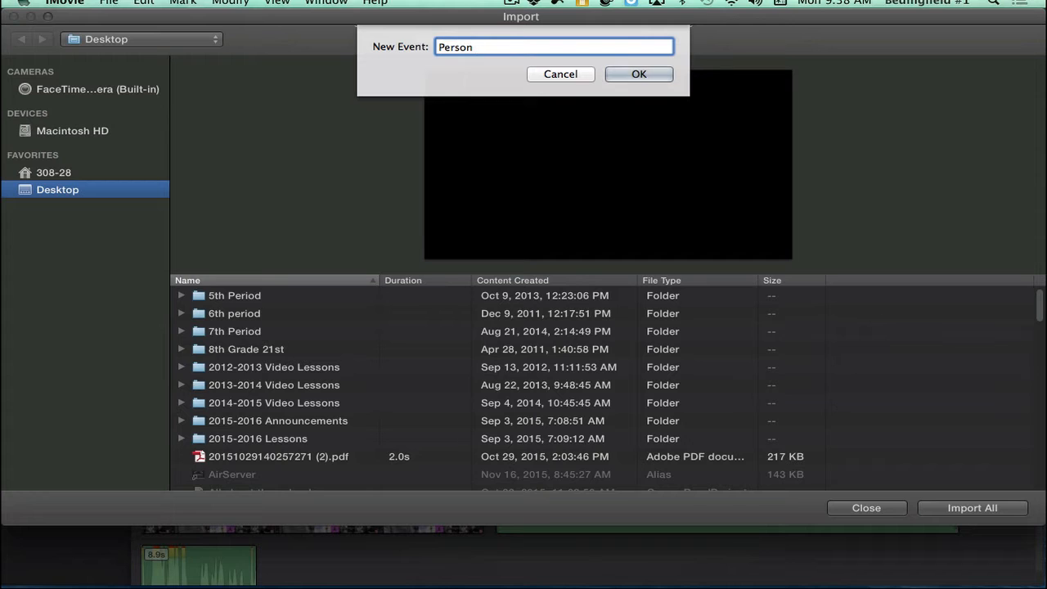
pyautogui.write(' - JB')
pyautogui.click(578, 73)
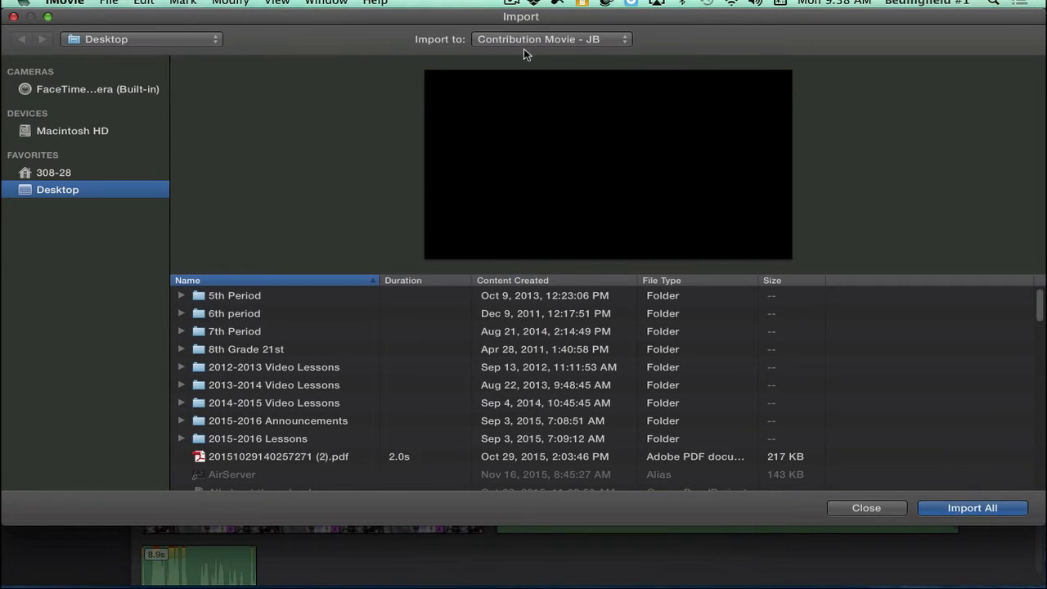
pyautogui.click(550, 40)
pyautogui.click(532, 40)
pyautogui.click(984, 508)
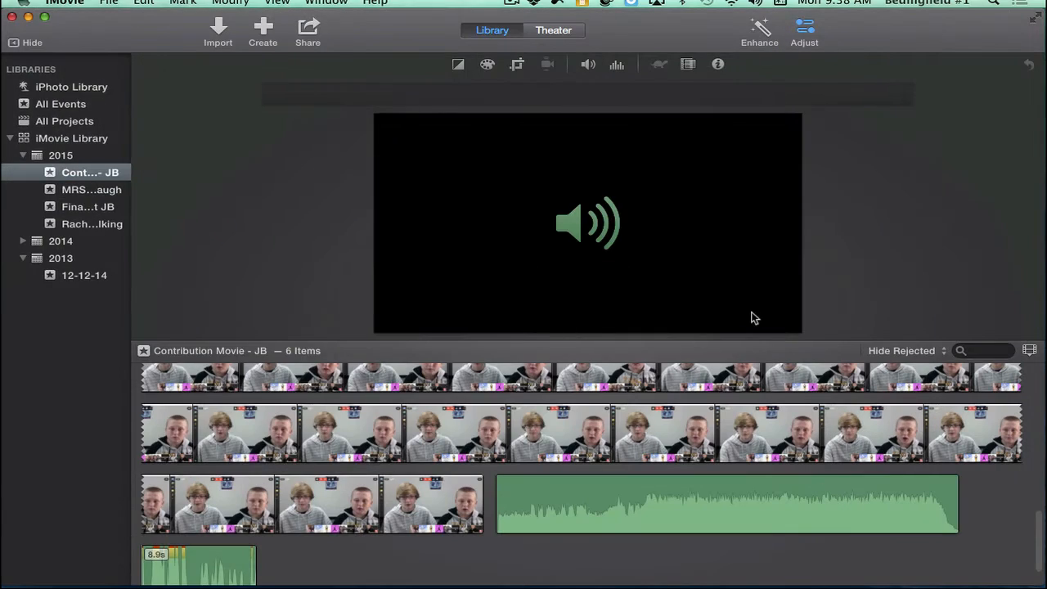
pyautogui.scroll(7, 557, 416)
pyautogui.scroll(-4, 558, 416)
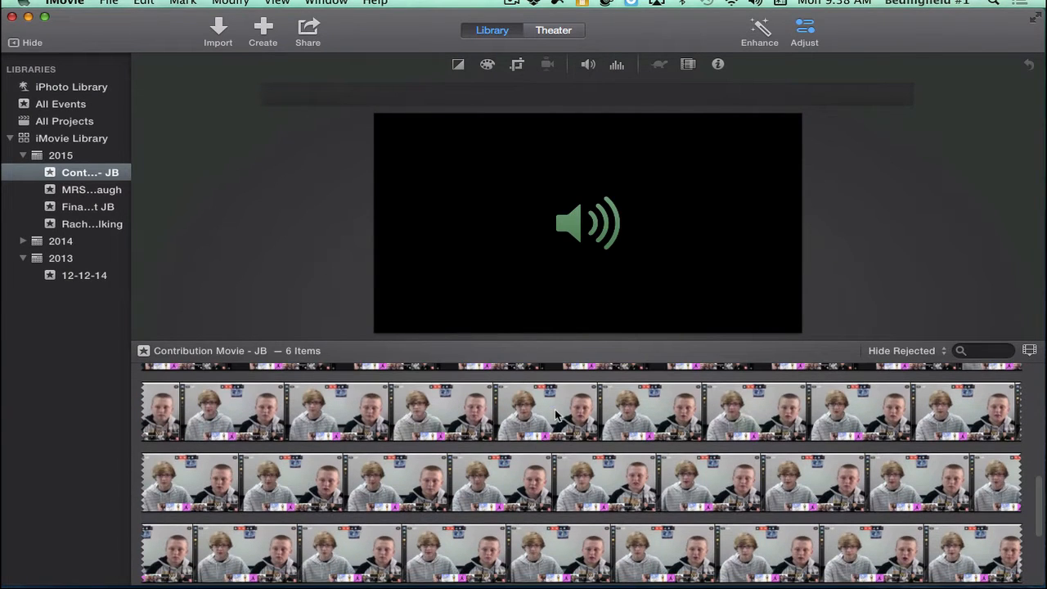
pyautogui.scroll(-3, 446, 405)
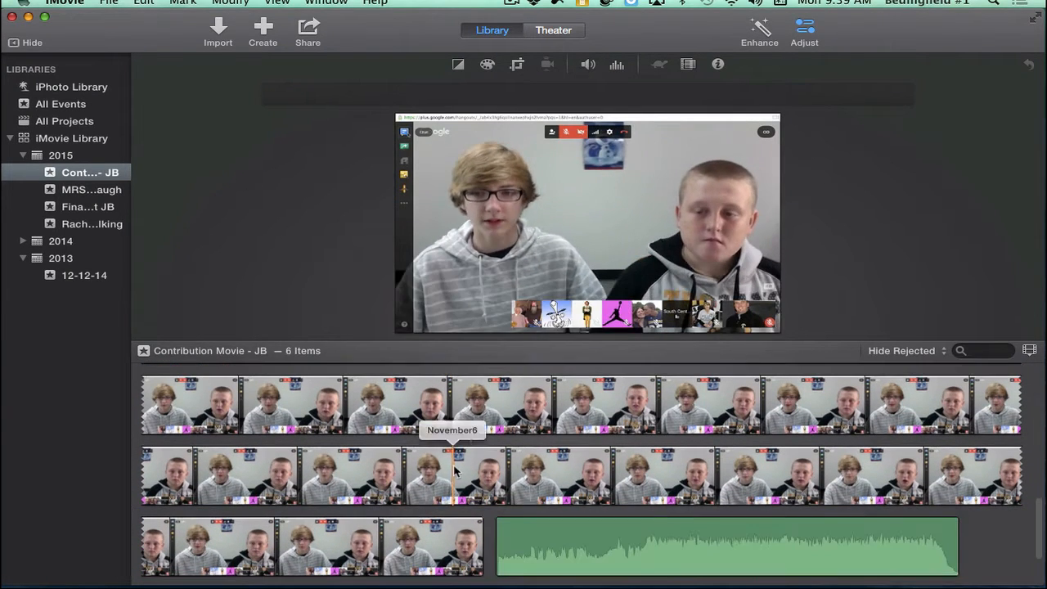
pyautogui.press('XF86AudioRaiseVolume')
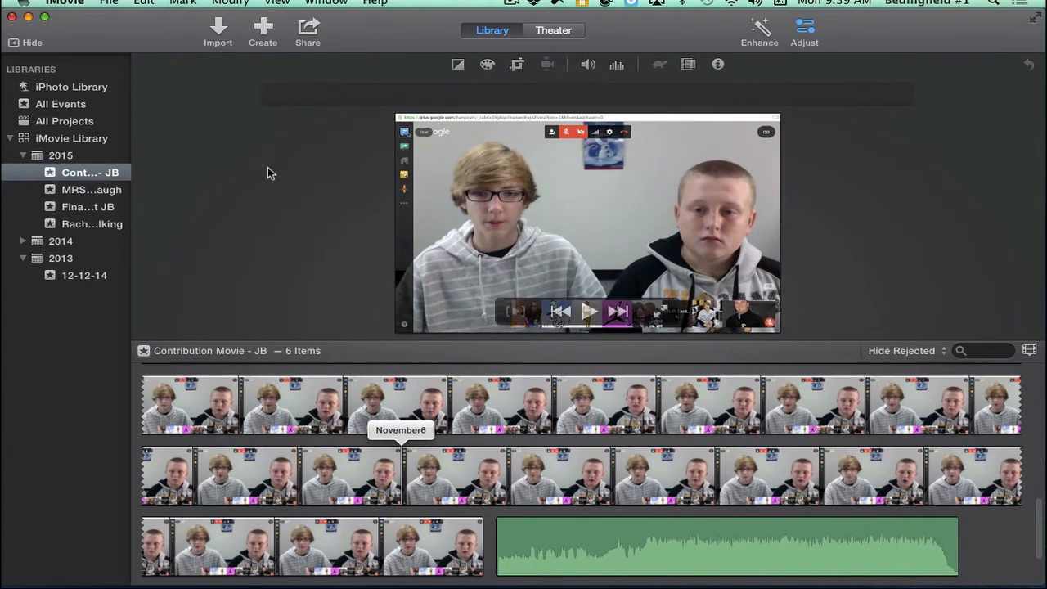
# Step: Start a new movie project, look through the available themes and choose No Theme
pyautogui.click(265, 28)
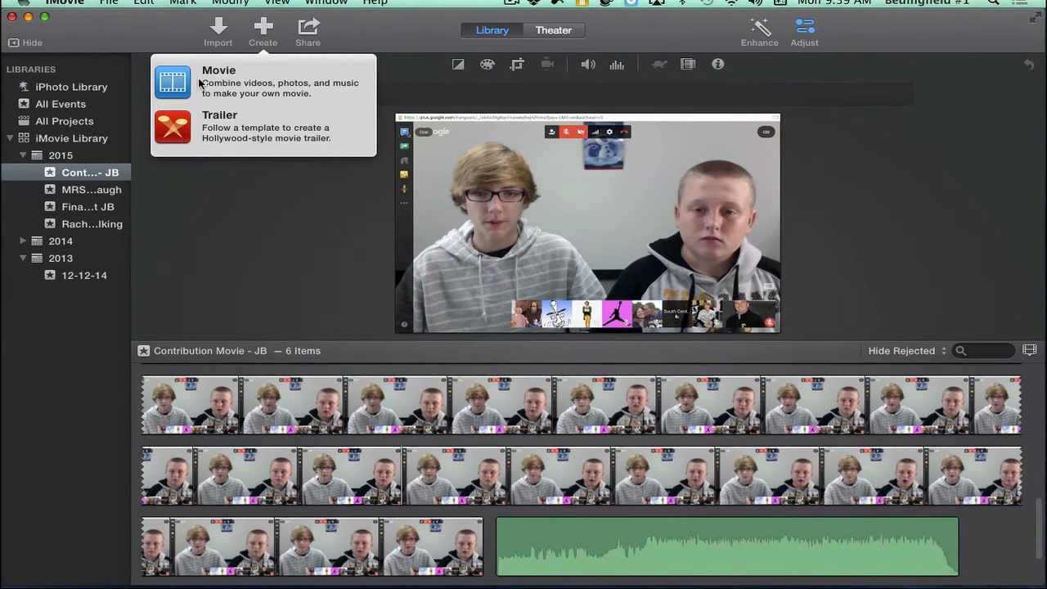
pyautogui.click(229, 84)
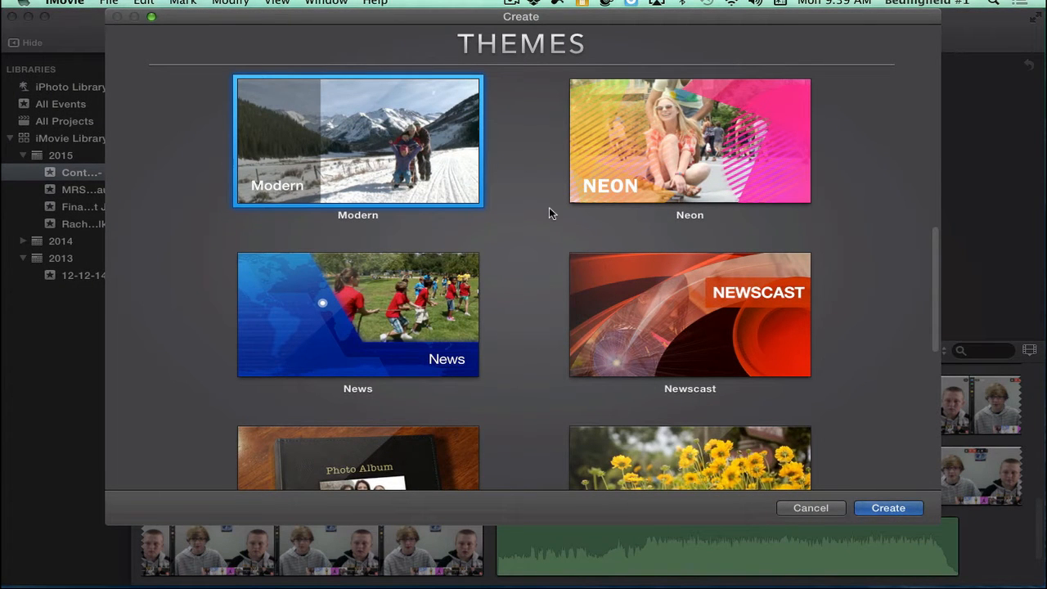
pyautogui.scroll(-5, 465, 335)
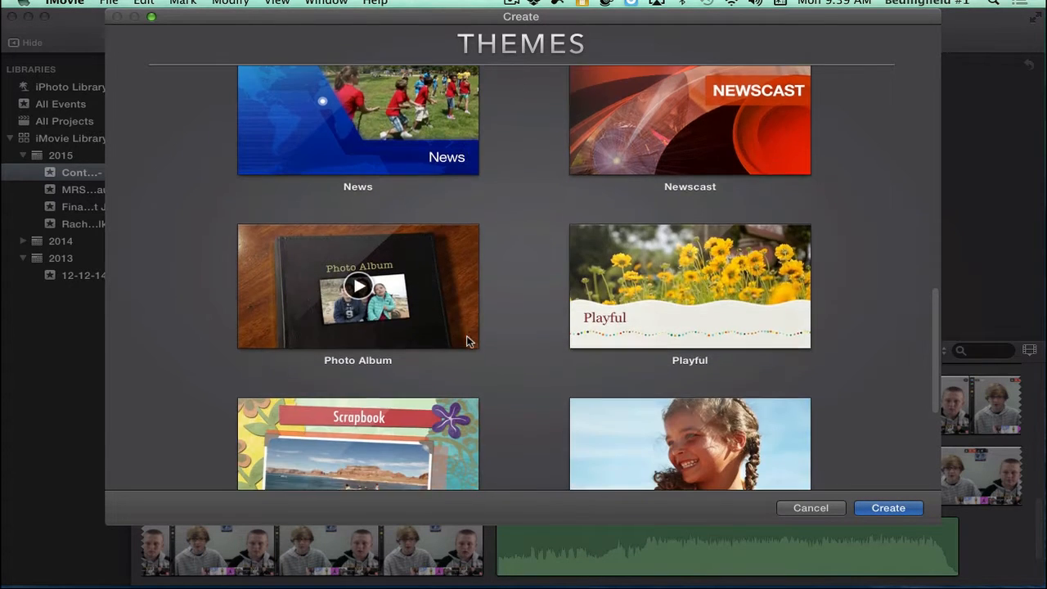
pyautogui.scroll(-3, 464, 344)
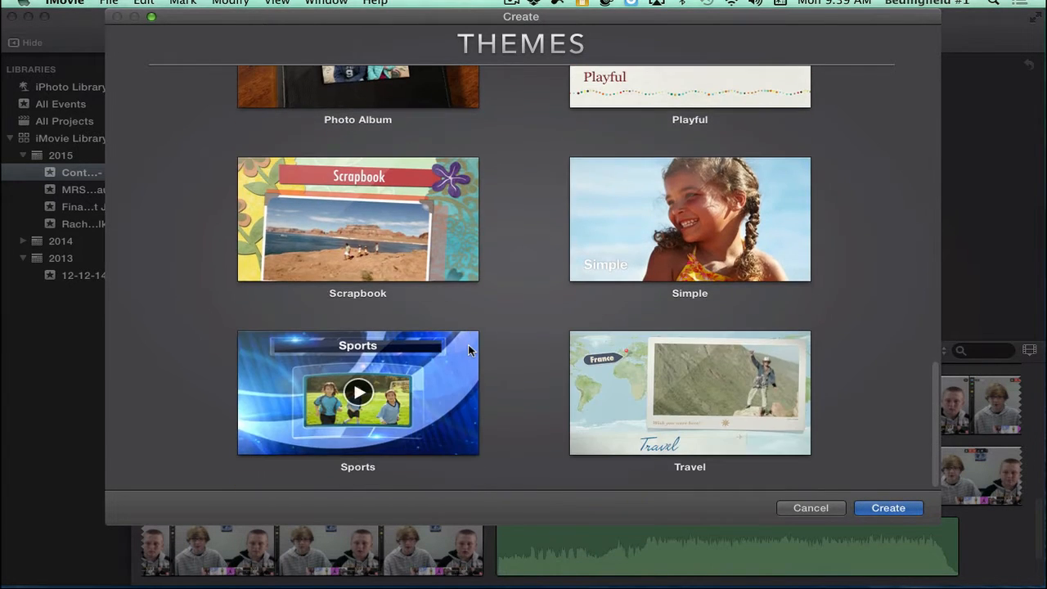
pyautogui.scroll(5, 468, 344)
pyautogui.scroll(5, 468, 344)
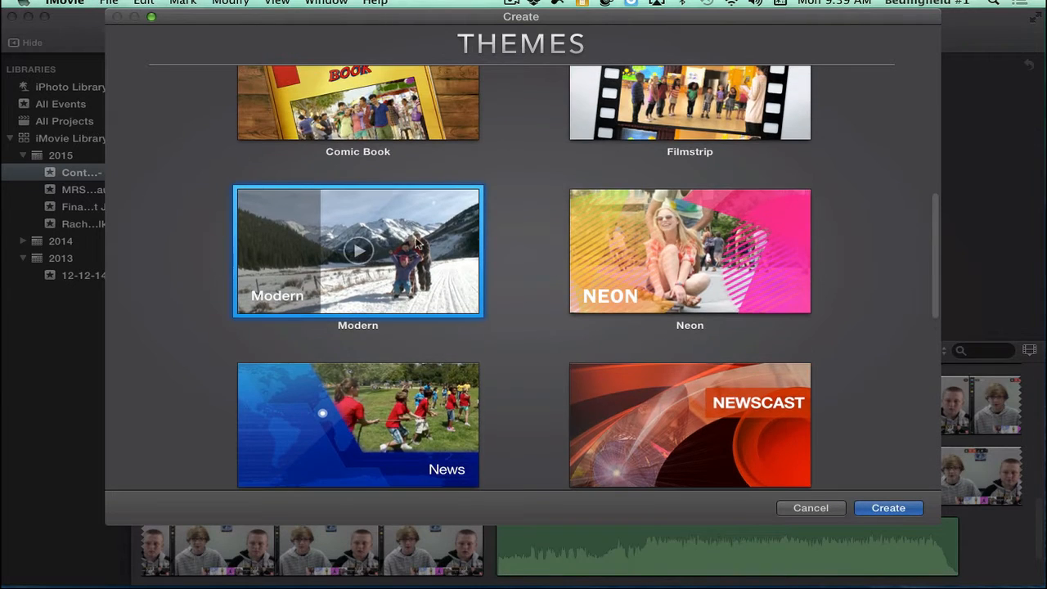
pyautogui.scroll(7, 342, 256)
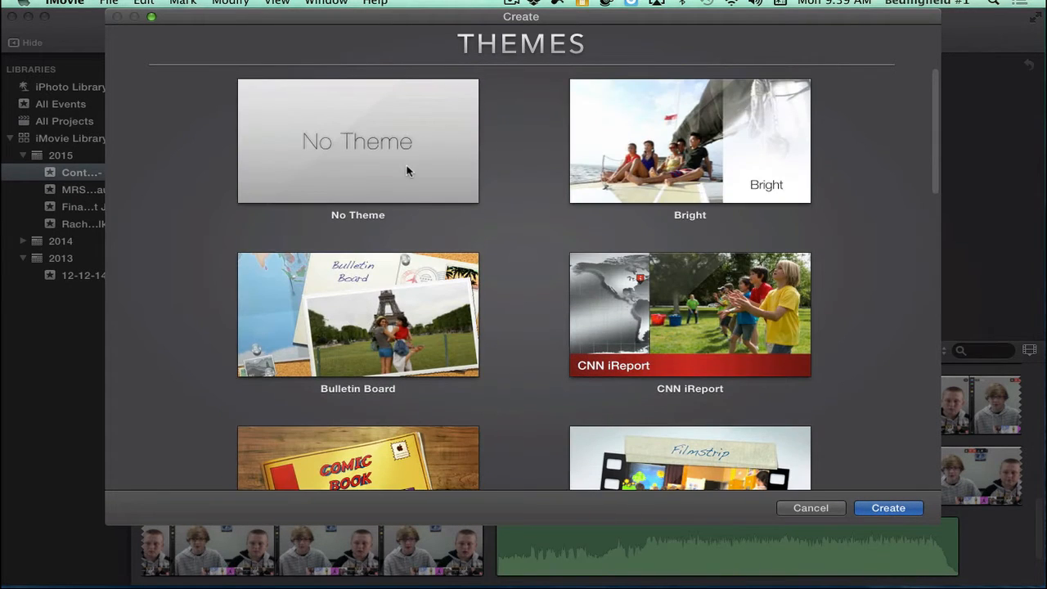
pyautogui.click(409, 164)
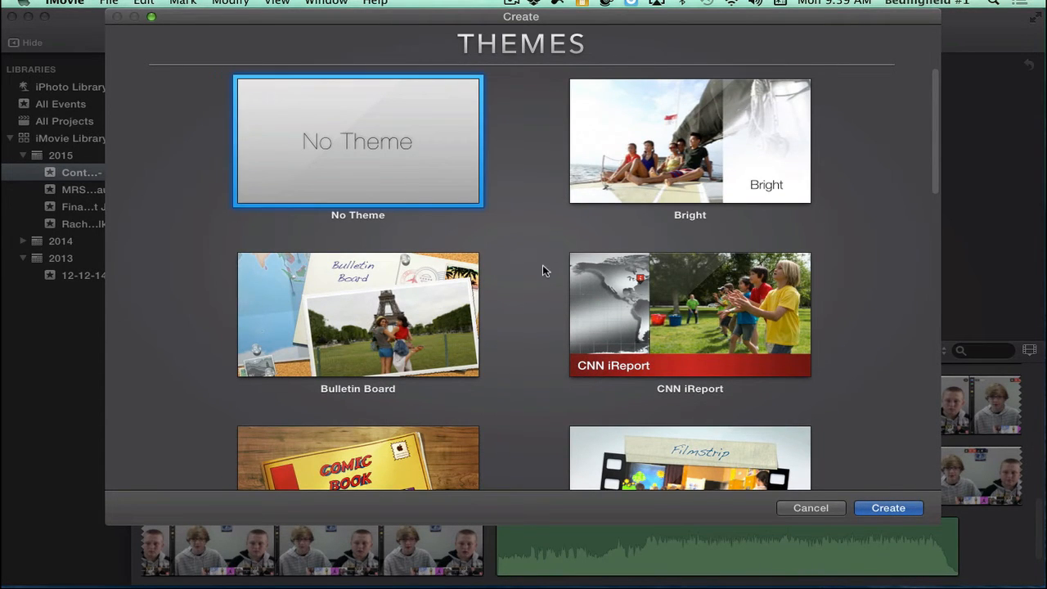
pyautogui.click(897, 507)
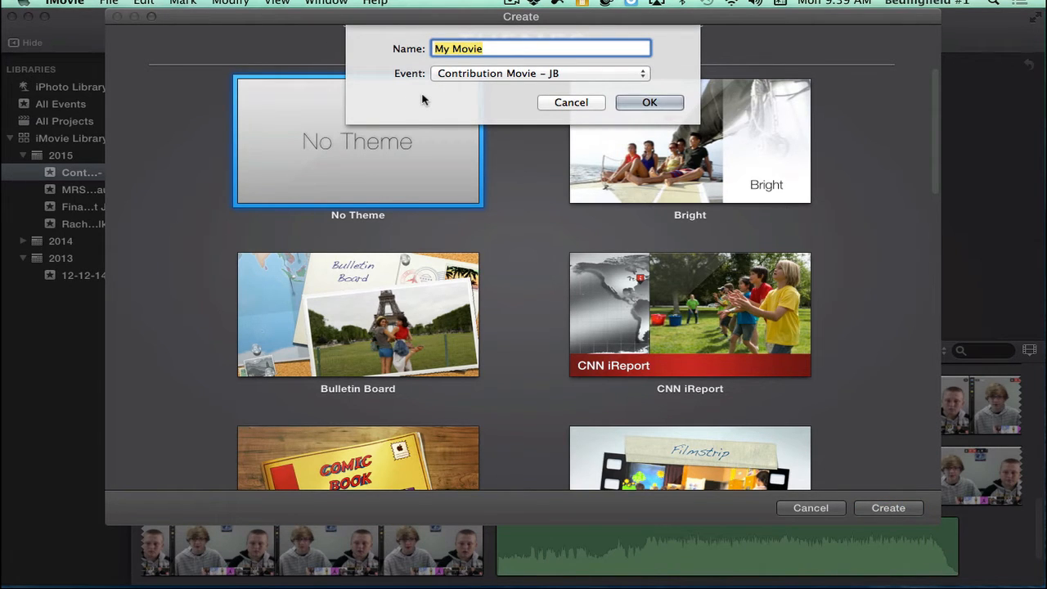
# Step: Name the new movie "Abe Lincoln - JB" and create it in the Contribution Movie - JB event
pyautogui.write('Abe Lin')
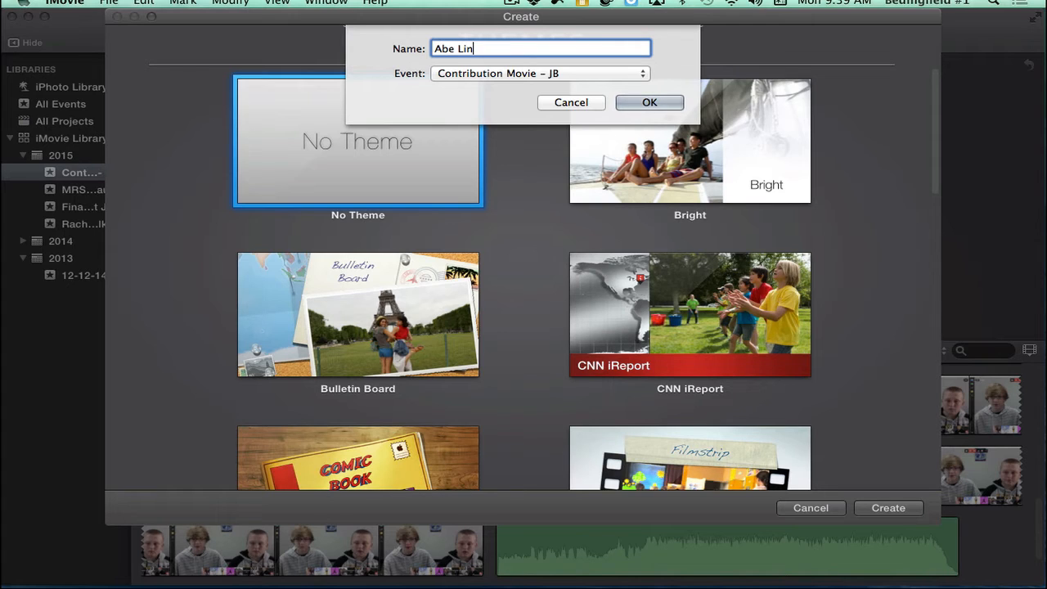
pyautogui.write('coln - JB')
pyautogui.click(650, 102)
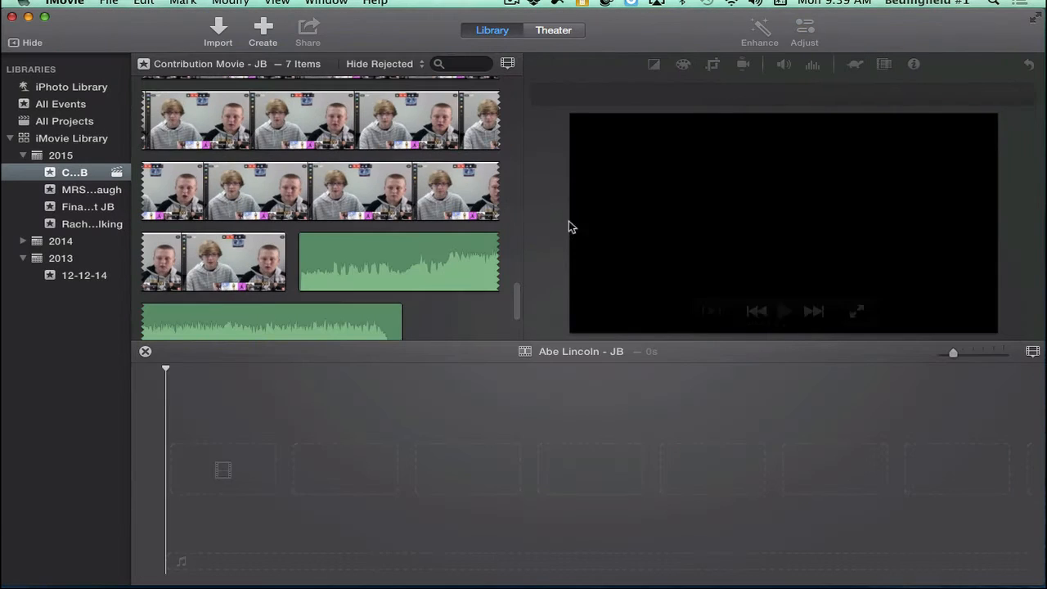
# Step: Add a section of about 7.6 seconds from the November6 clip to the empty Abe Lincoln - JB timeline
pyautogui.click(360, 474)
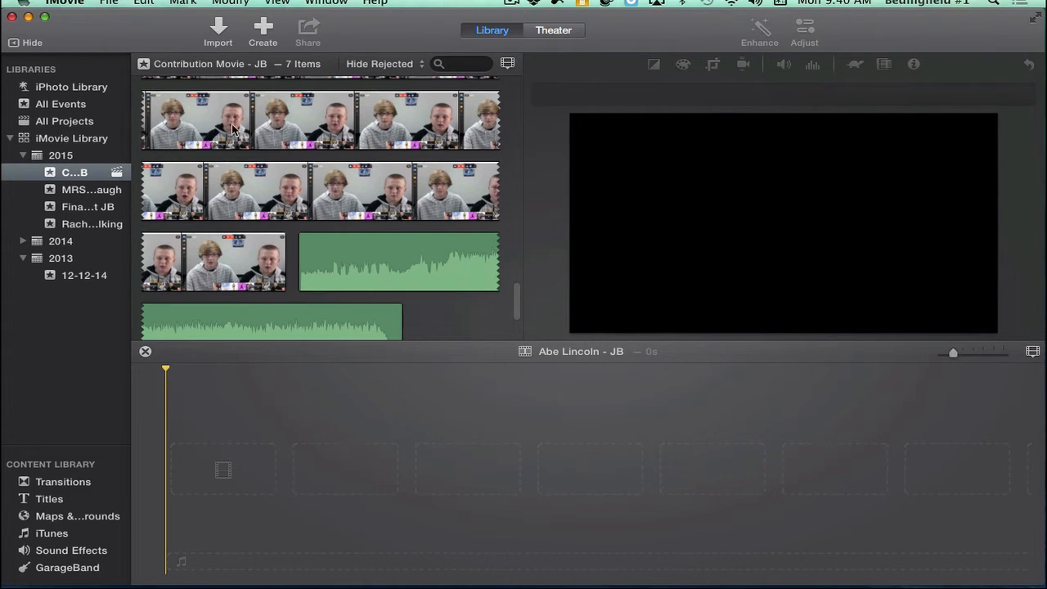
pyautogui.moveTo(233, 129); pyautogui.dragTo(388, 434)
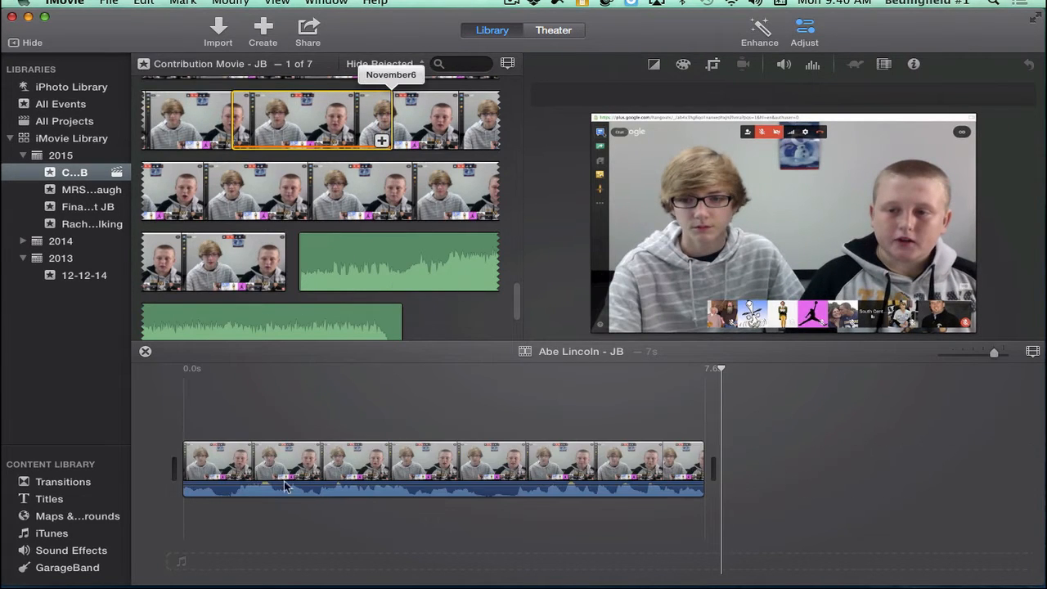
pyautogui.moveTo(995, 355); pyautogui.dragTo(964, 353)
pyautogui.click(561, 365)
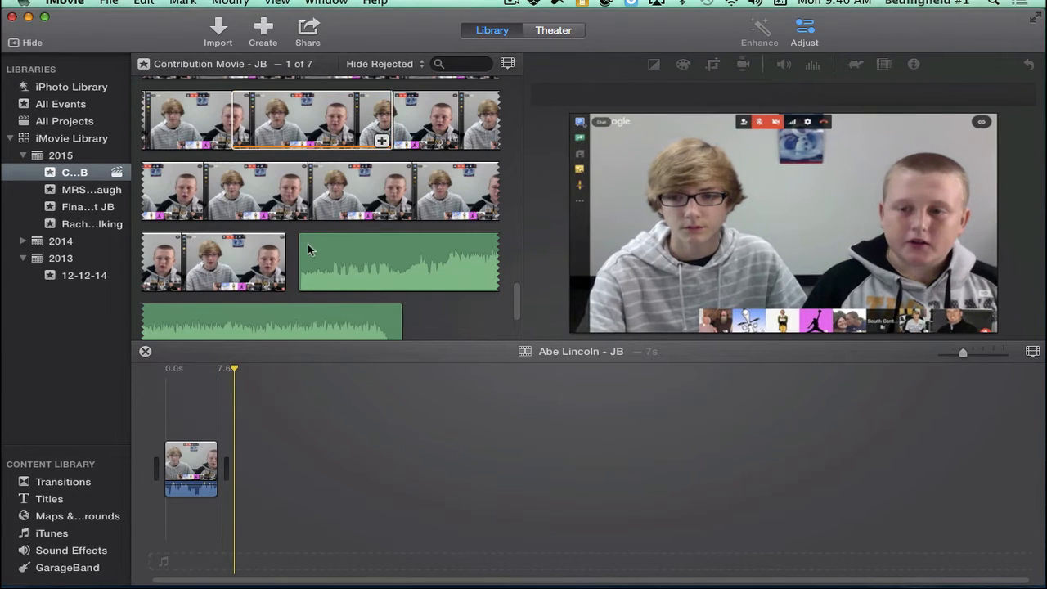
# Step: Extend the end of the November6 clip in the timeline to a length of about 37 seconds
pyautogui.scroll(5, 302, 213)
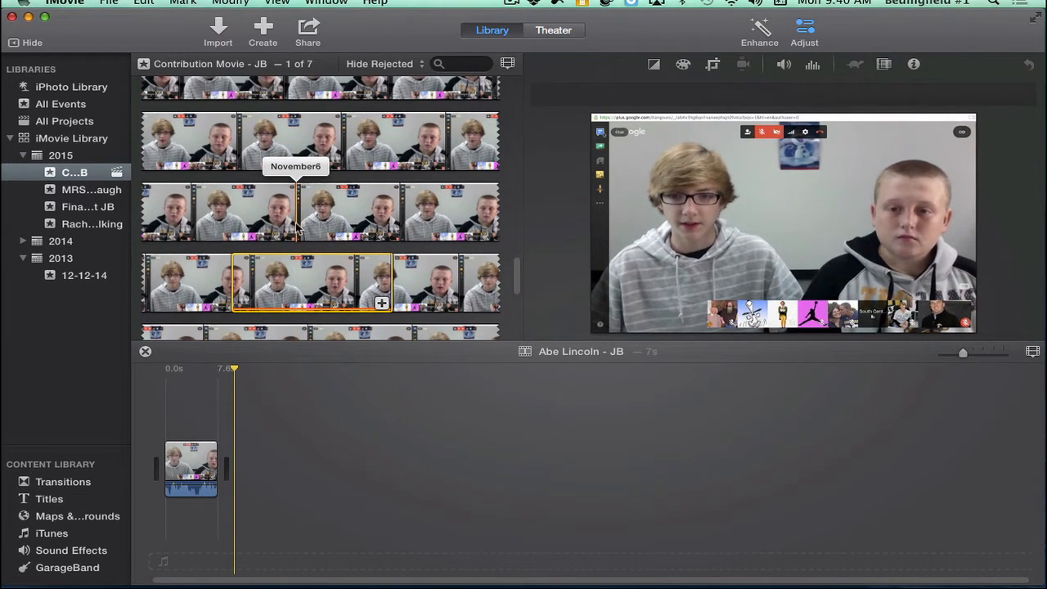
pyautogui.scroll(2, 319, 220)
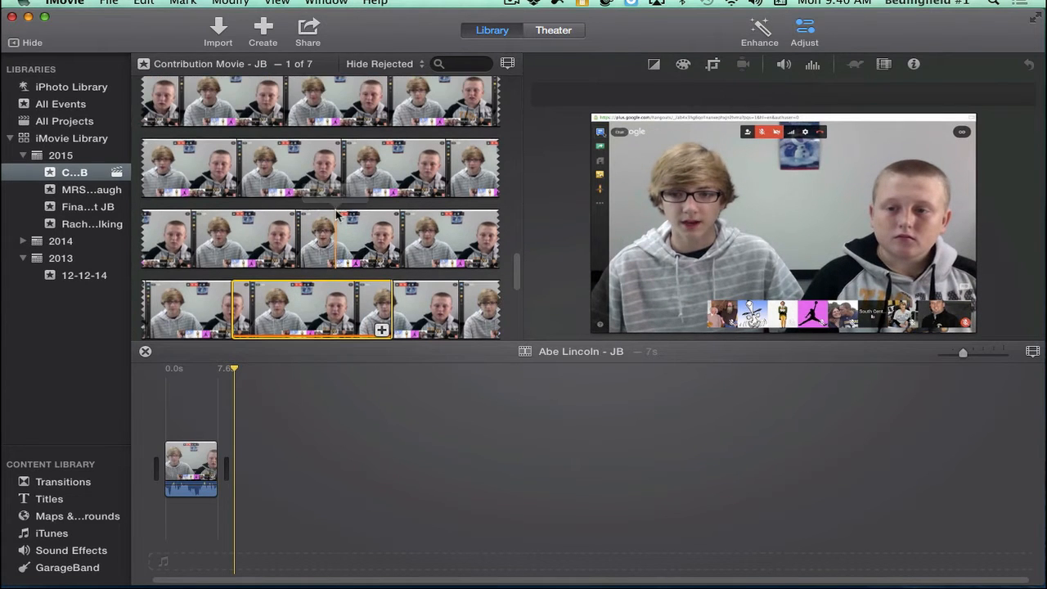
pyautogui.scroll(-1, 335, 214)
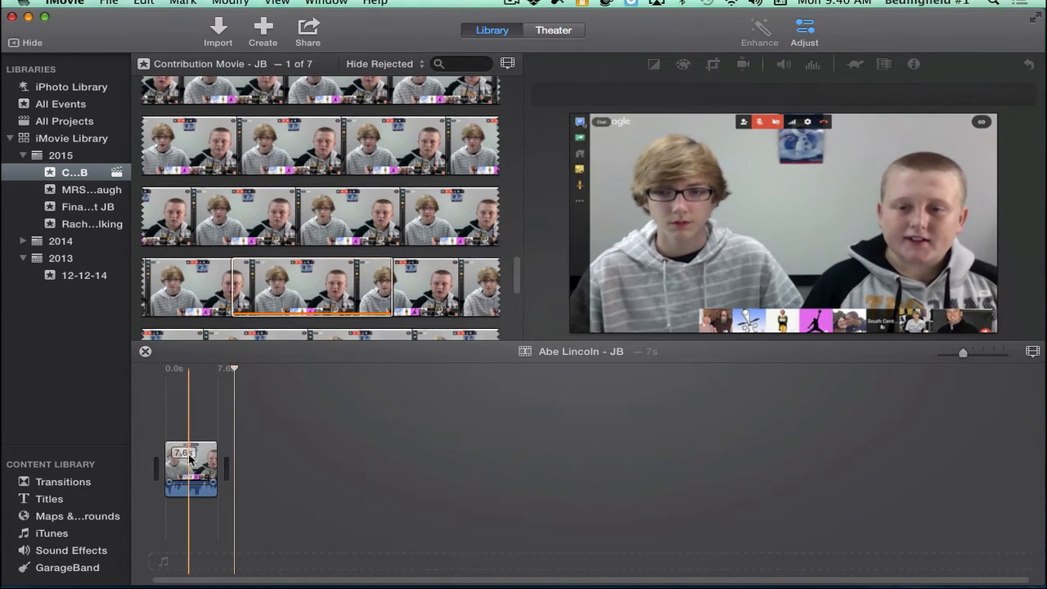
pyautogui.click(188, 474)
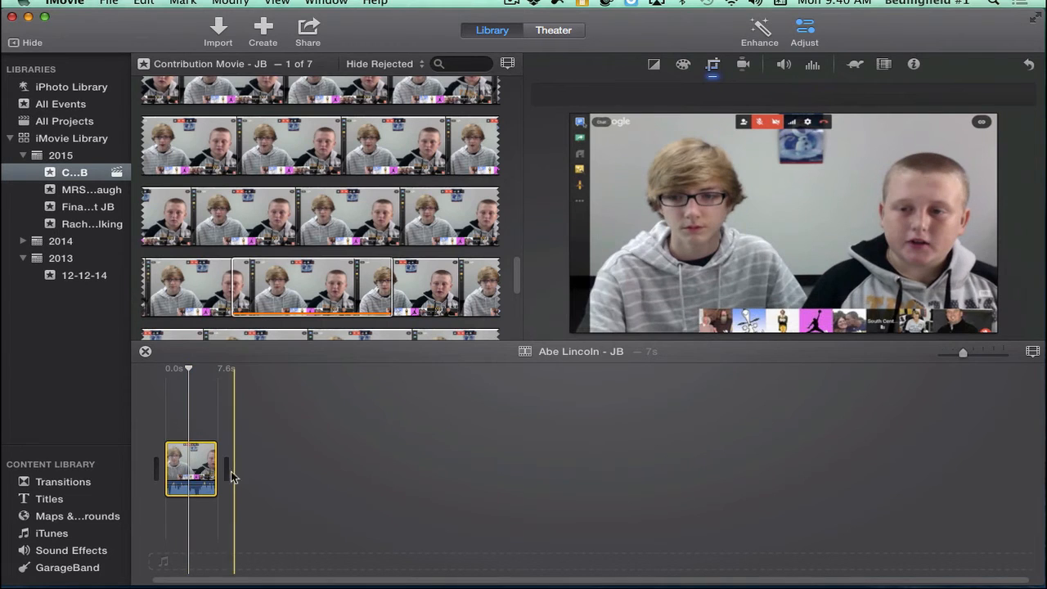
pyautogui.moveTo(216, 469); pyautogui.dragTo(422, 473)
pyautogui.scroll(-5, 374, 286)
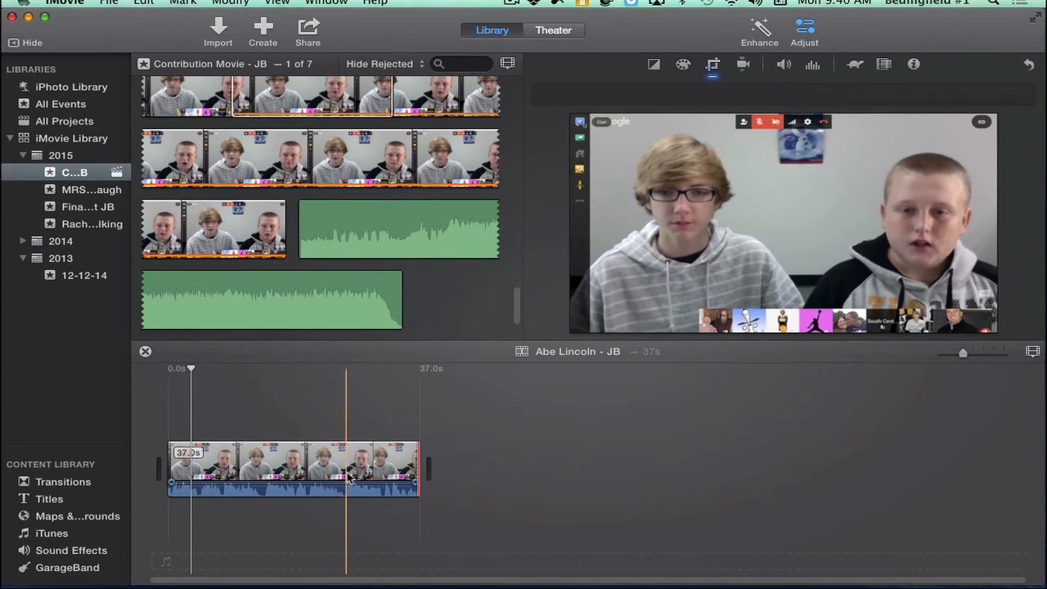
# Step: Play part of the November6 timeline clip and darken its picture with the color correction brightness adjustment
pyautogui.click(229, 486)
pyautogui.press('space')
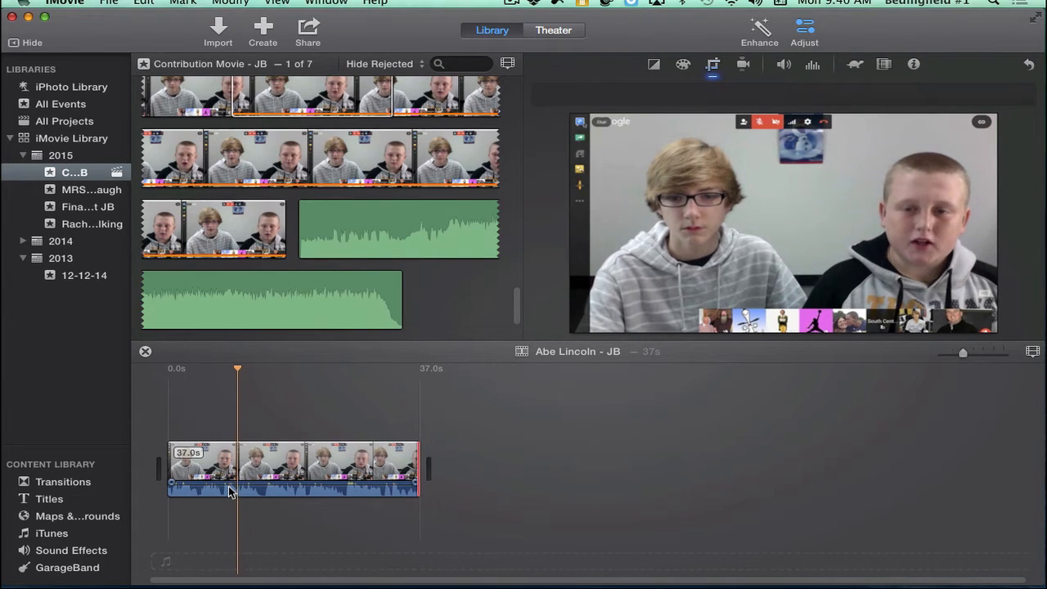
pyautogui.click(683, 66)
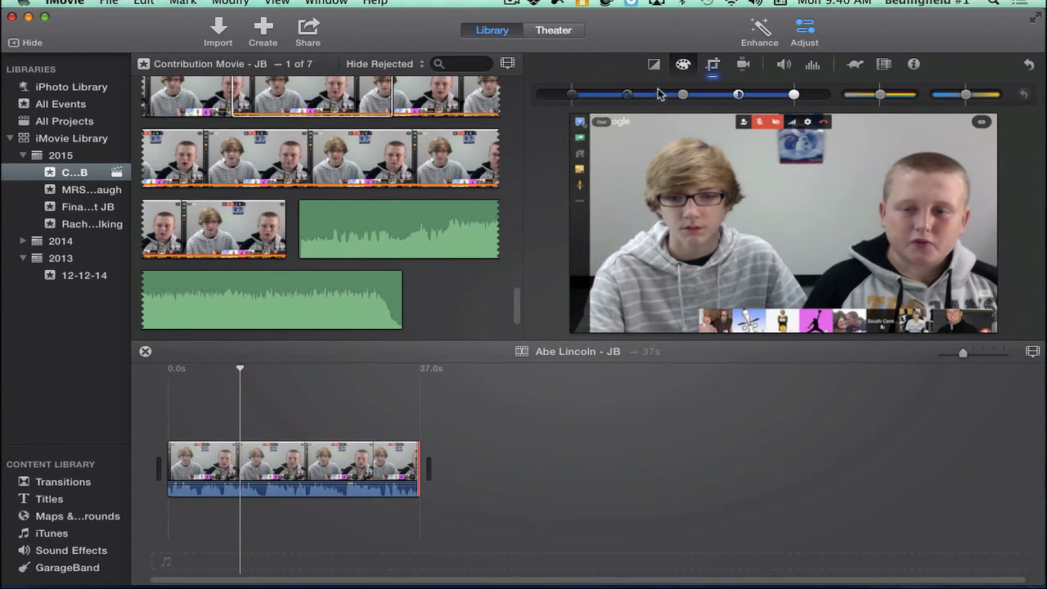
pyautogui.moveTo(684, 95); pyautogui.dragTo(650, 98)
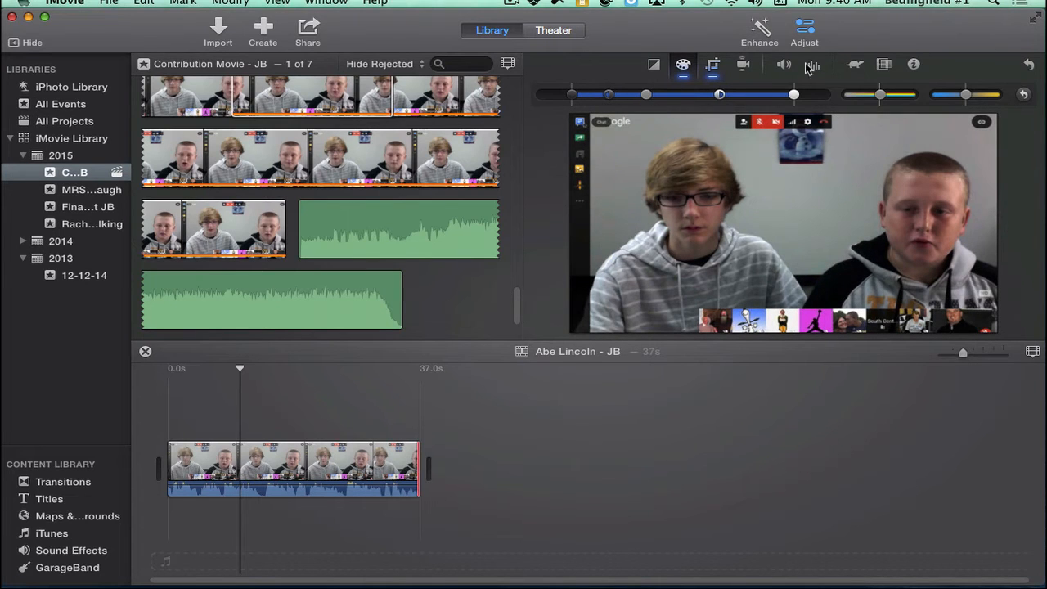
# Step: Review the color balance and stabilization options, and lower the November6 clip's volume to 16%
pyautogui.click(656, 65)
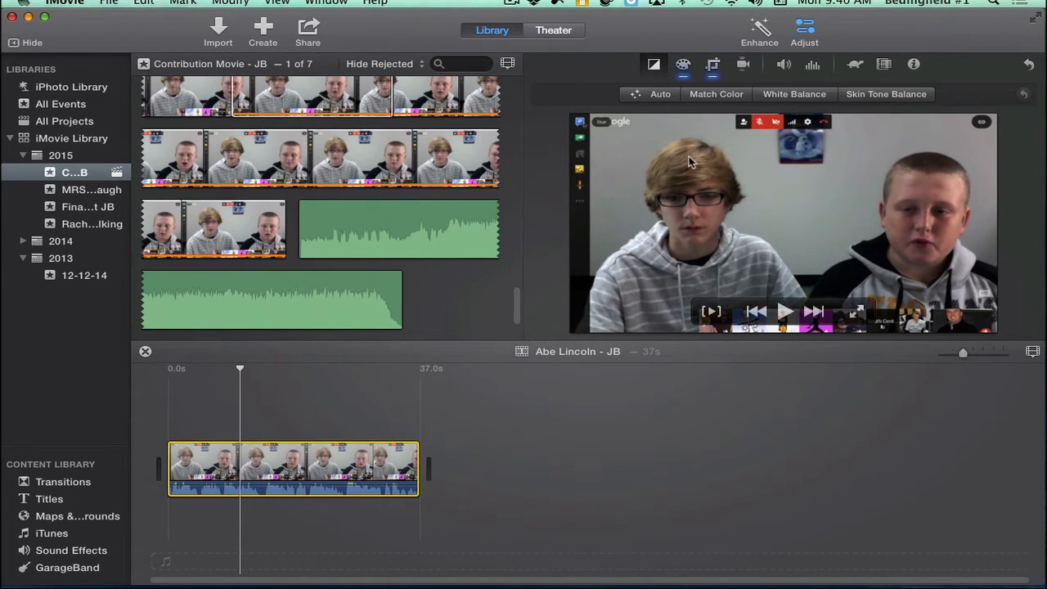
pyautogui.click(742, 65)
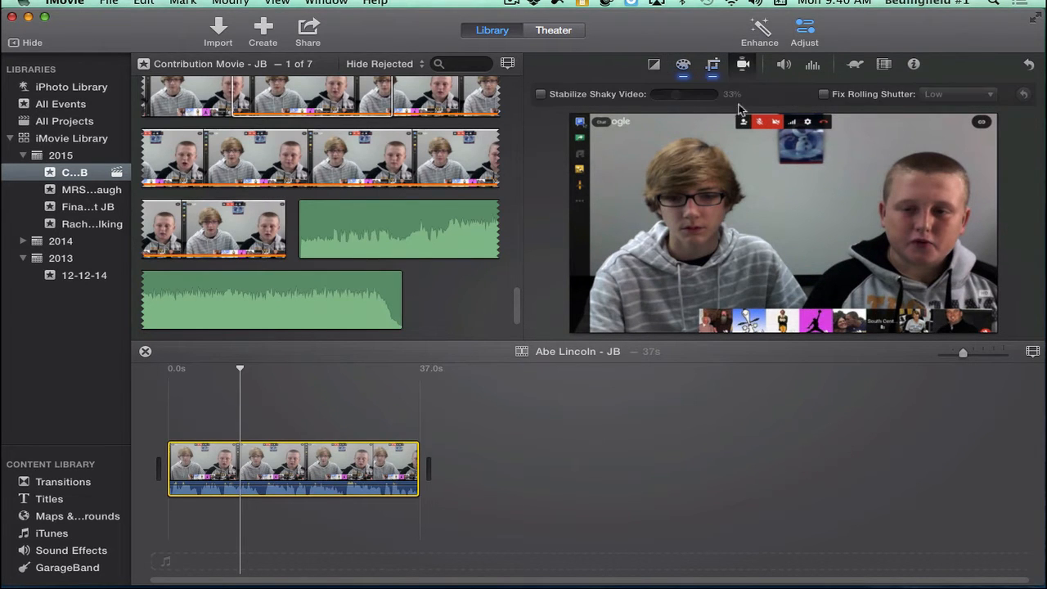
pyautogui.click(784, 65)
pyautogui.moveTo(695, 95); pyautogui.dragTo(660, 96)
pyautogui.press('space')
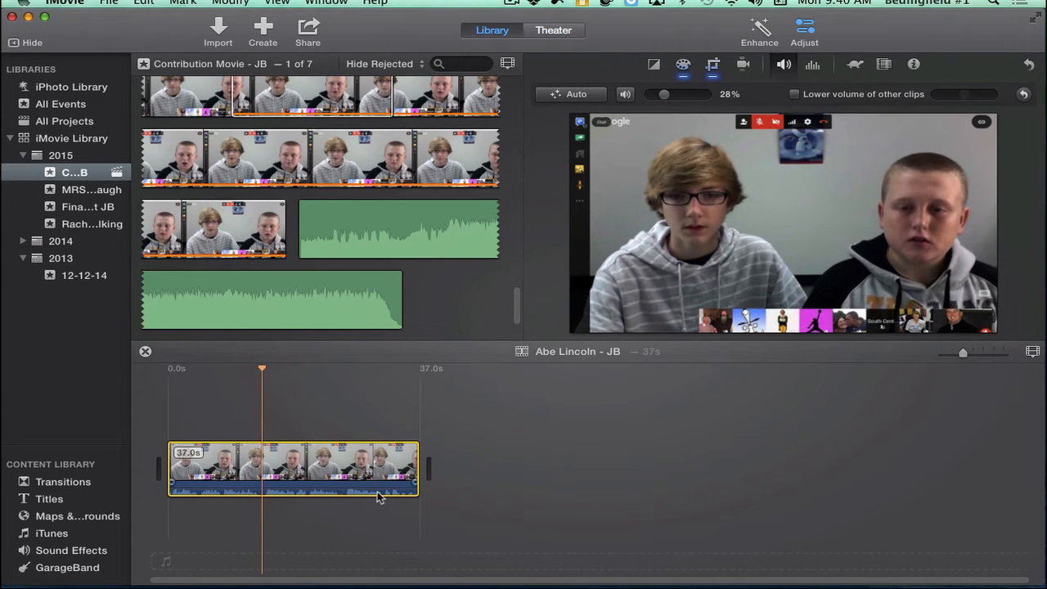
pyautogui.moveTo(372, 489); pyautogui.dragTo(374, 496)
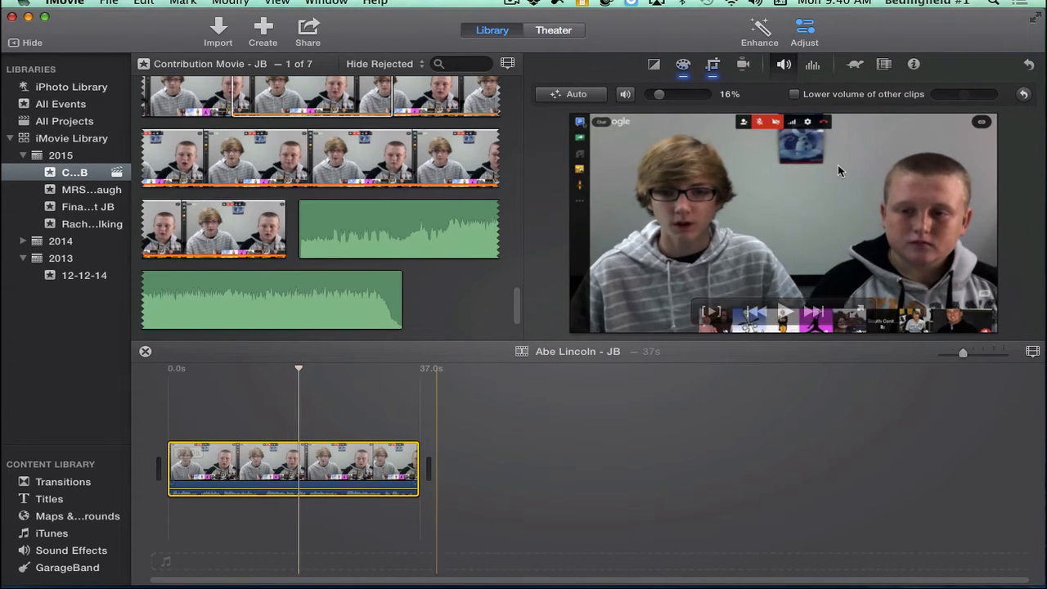
# Step: Append a range of about 21.3 seconds of HDV_0307 from the Final Project JB event to the movie
pyautogui.click(812, 64)
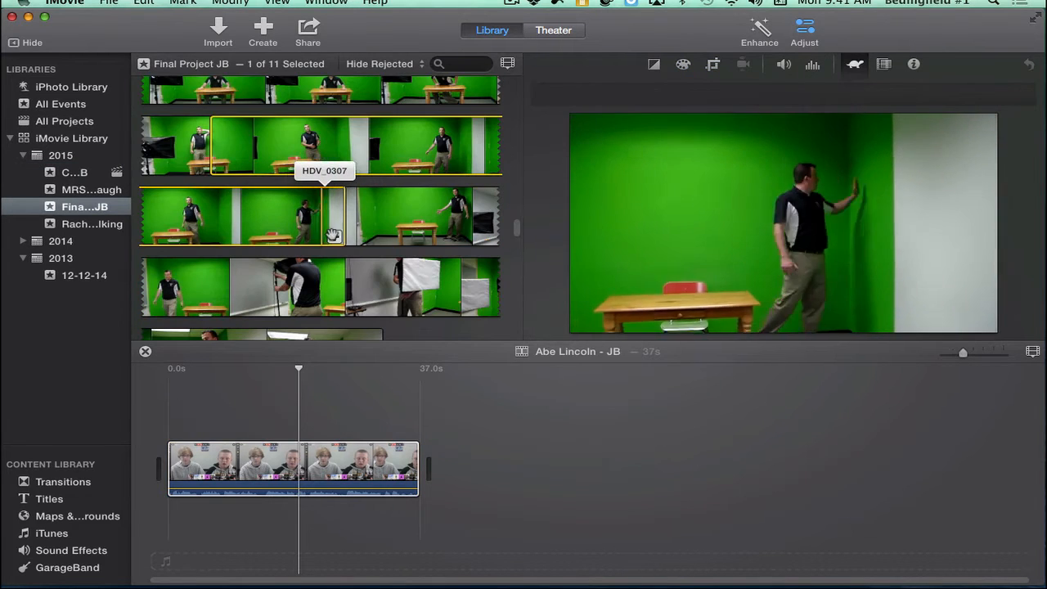
pyautogui.press('e')
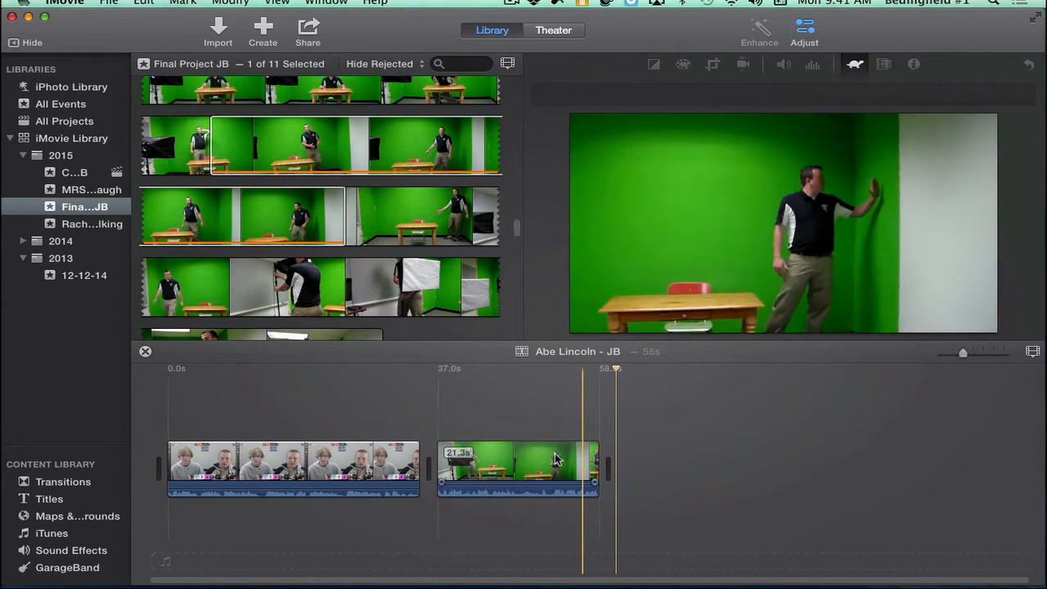
# Step: Set the speed of the green-screen clip in the timeline to Fast at 8x
pyautogui.click(505, 446)
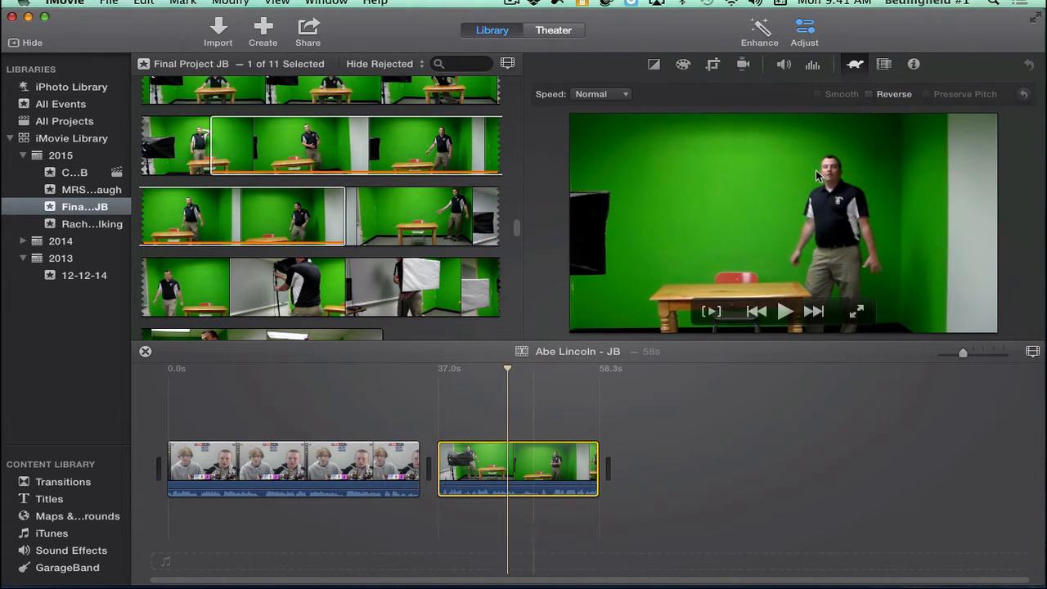
pyautogui.click(625, 96)
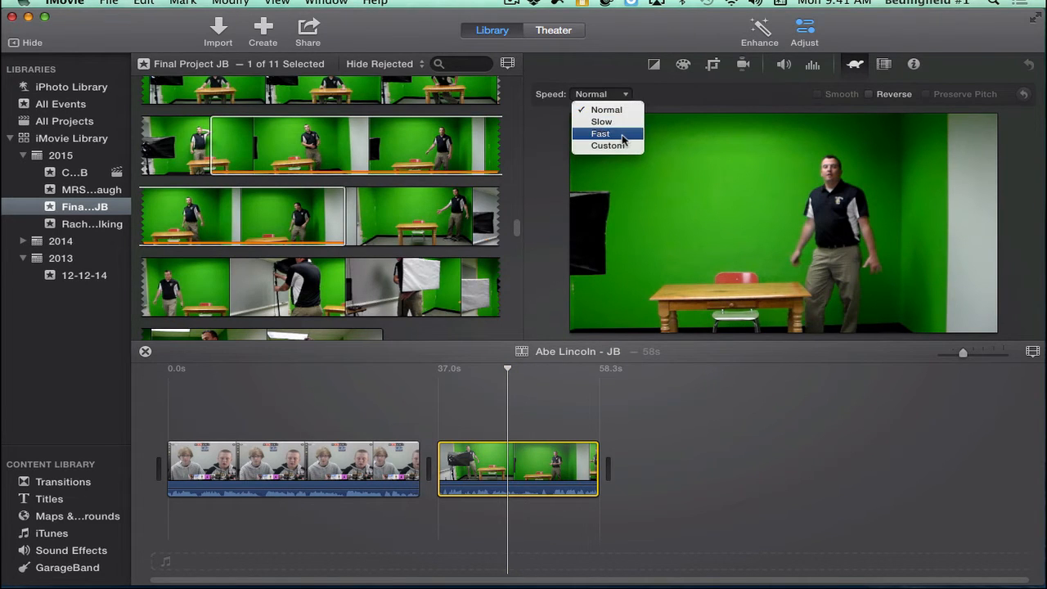
pyautogui.click(624, 135)
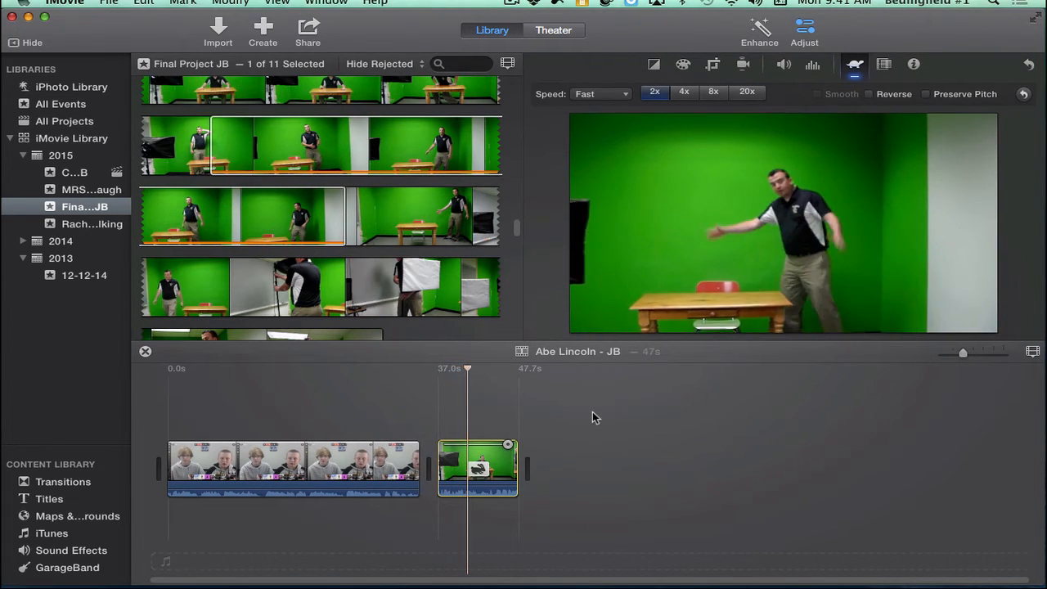
pyautogui.click(713, 91)
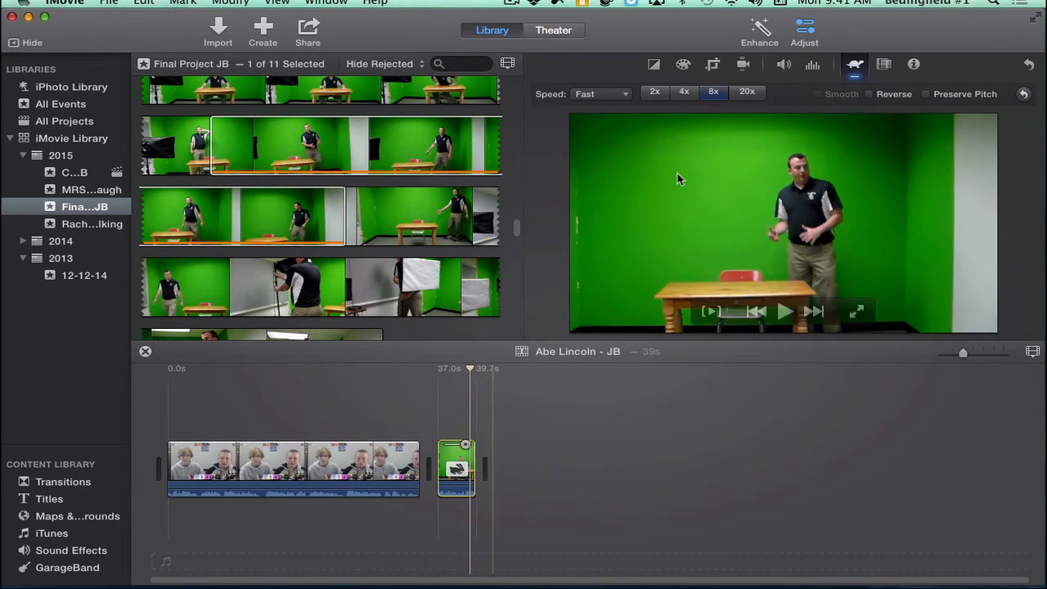
# Step: Reverse the green-screen clip at a fast speed of 2x and play it back
pyautogui.click(872, 95)
pyautogui.click(655, 92)
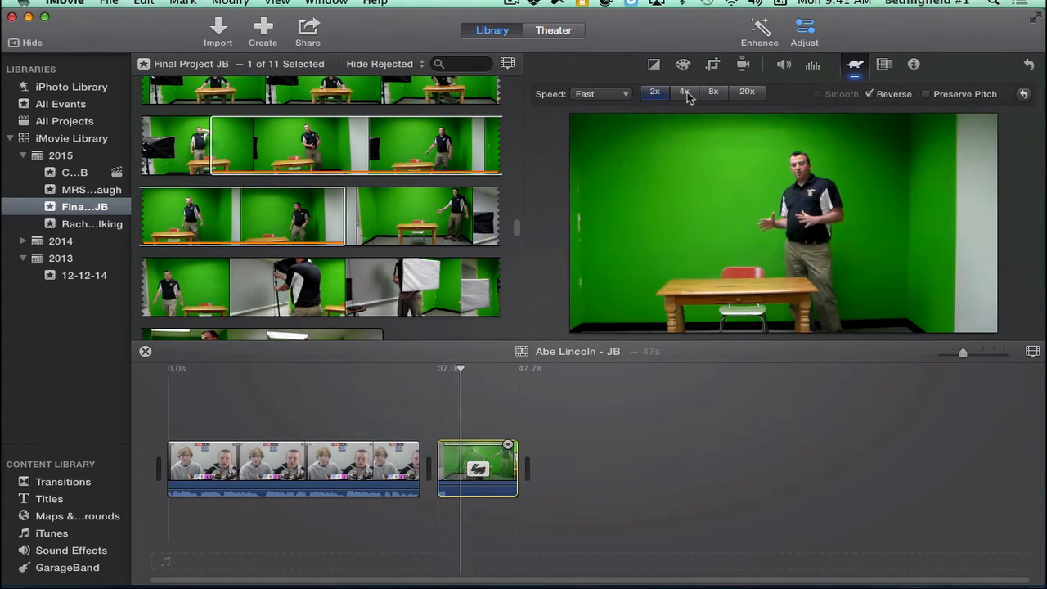
pyautogui.press('space')
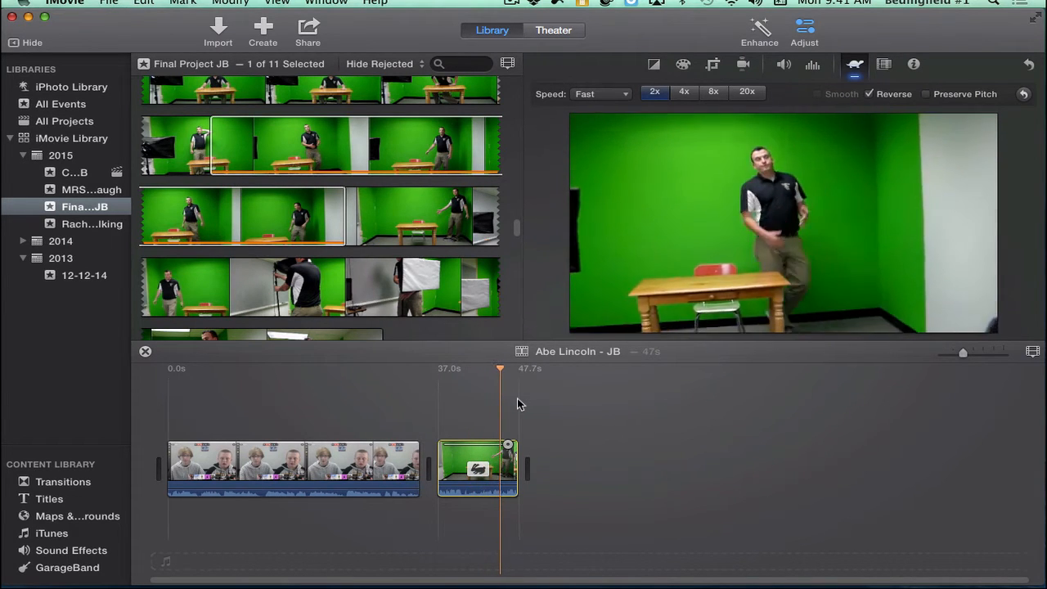
pyautogui.press('space')
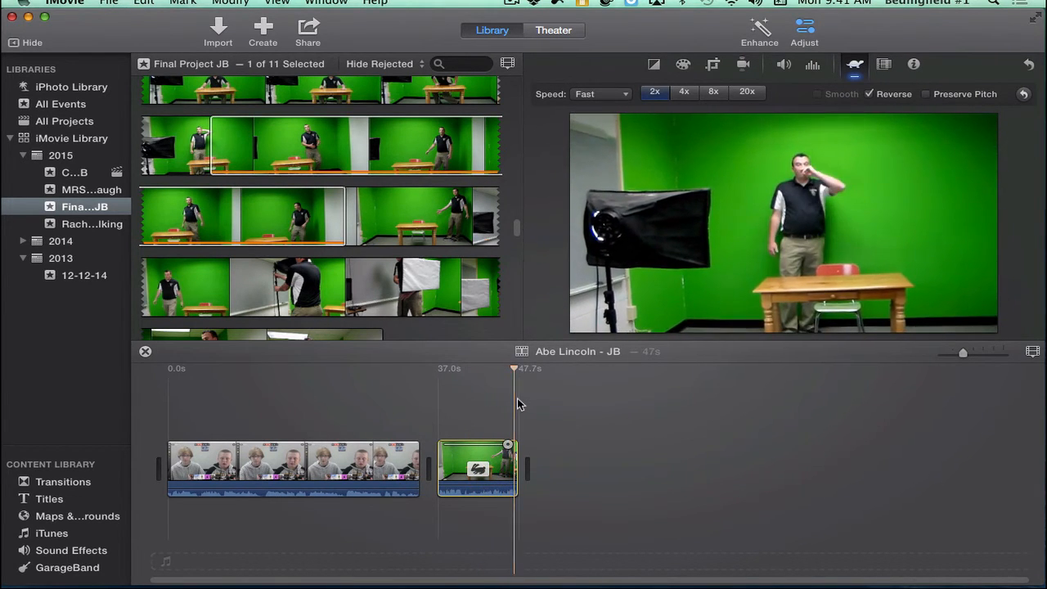
# Step: Set the reversed green-screen clip's speed to Normal and play part of it back
pyautogui.click(618, 95)
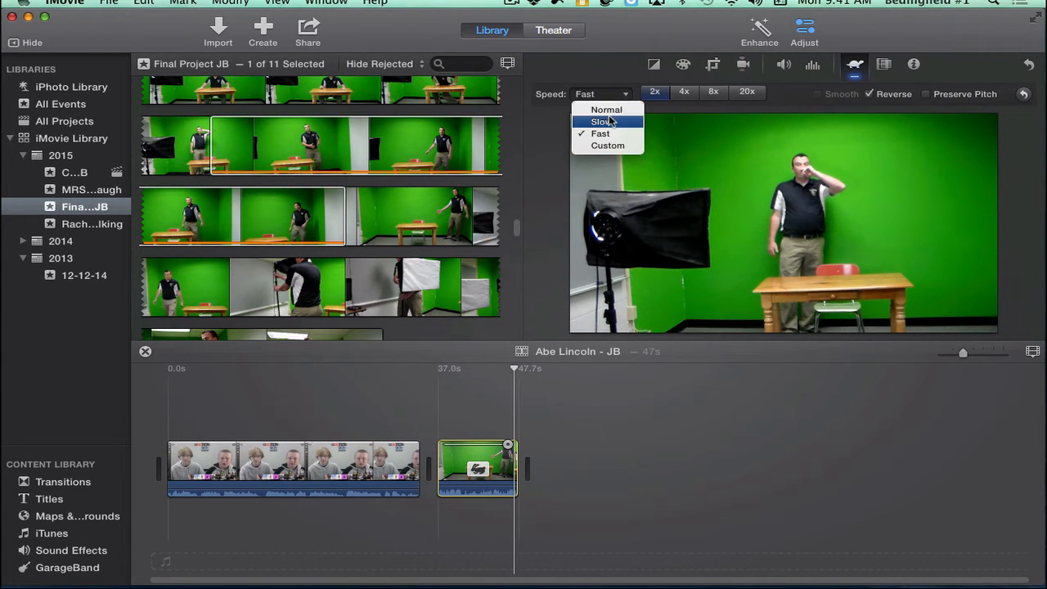
pyautogui.press('Return')
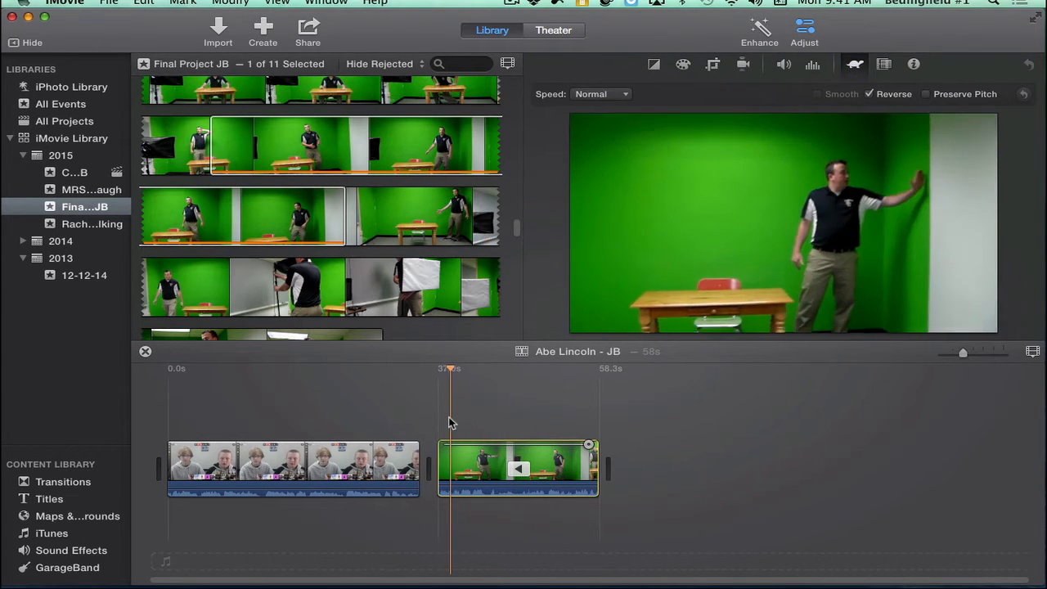
pyautogui.press('space')
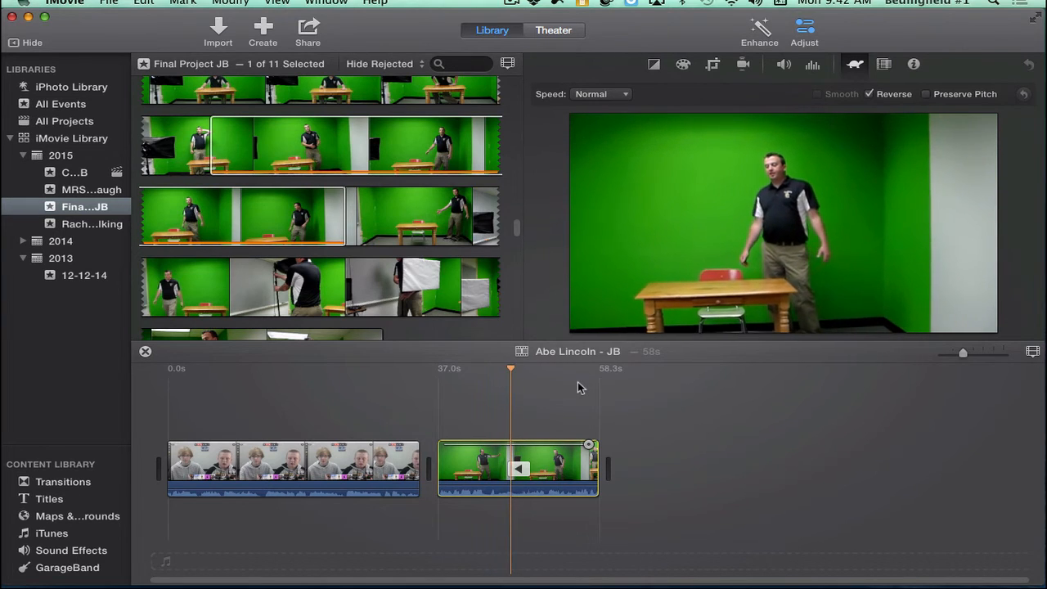
pyautogui.press('space')
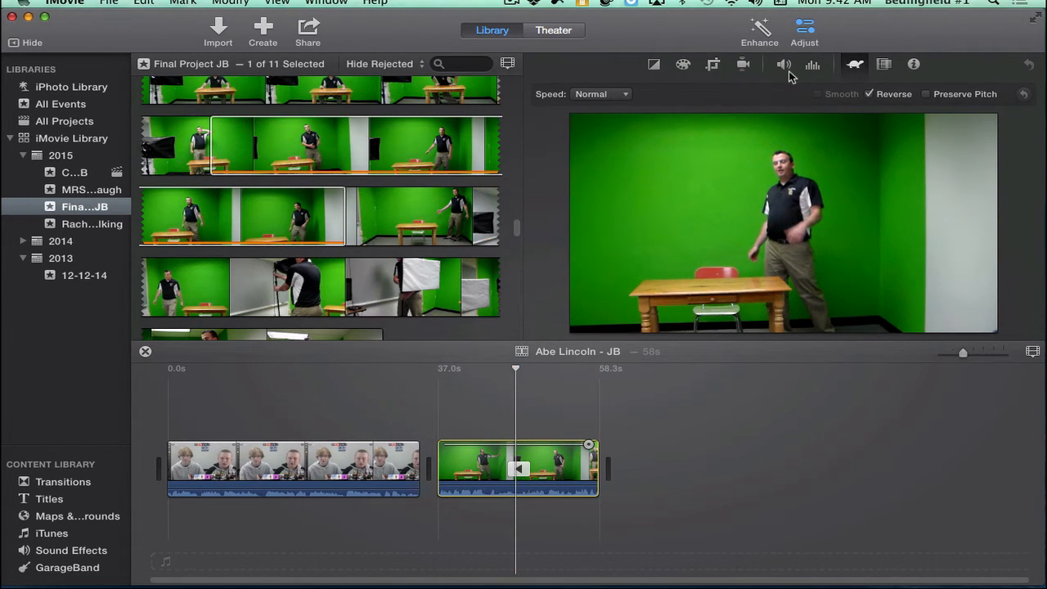
# Step: Apply the Vignette video effect and the Pitch Down 3 audio effect to the green-screen clip
pyautogui.click(881, 65)
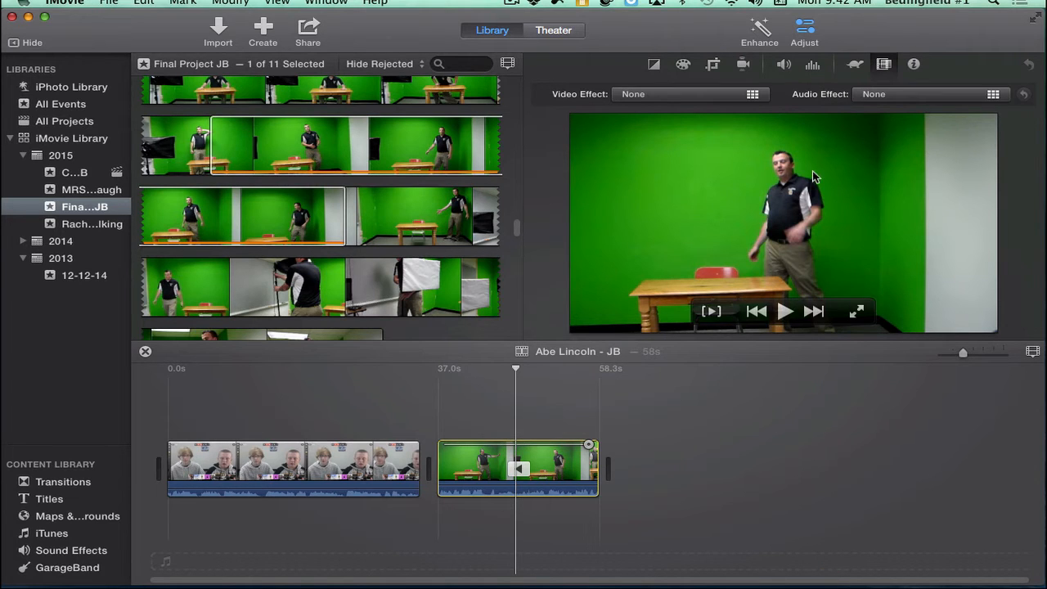
pyautogui.click(725, 95)
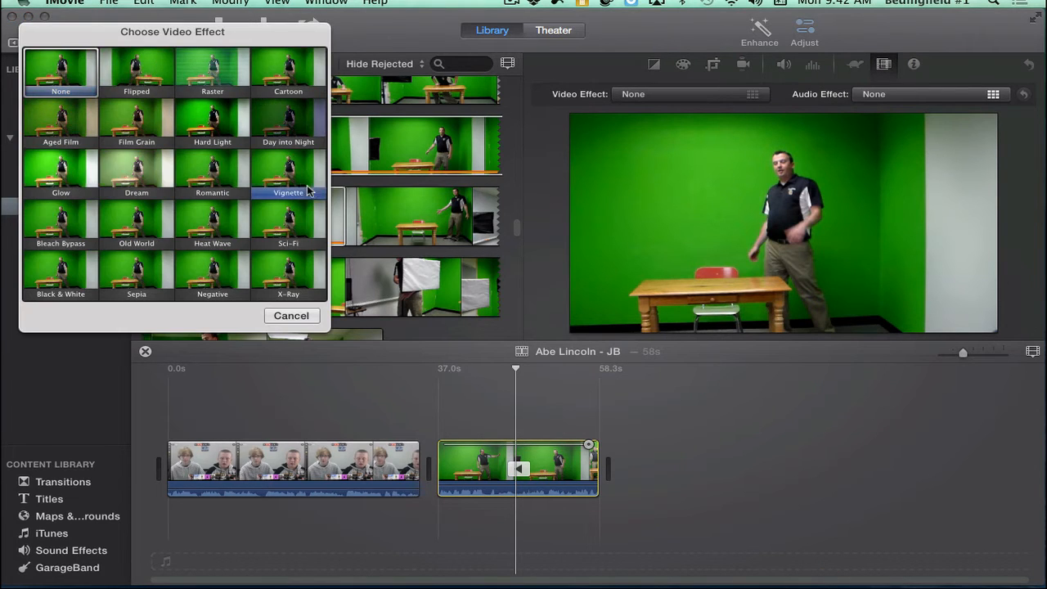
pyautogui.click(301, 181)
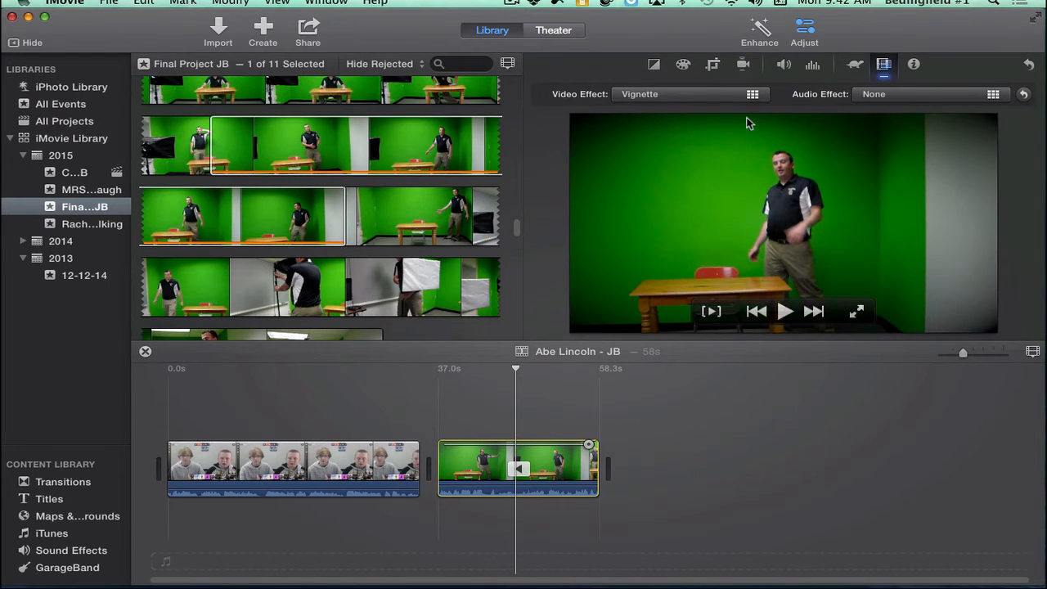
pyautogui.click(879, 96)
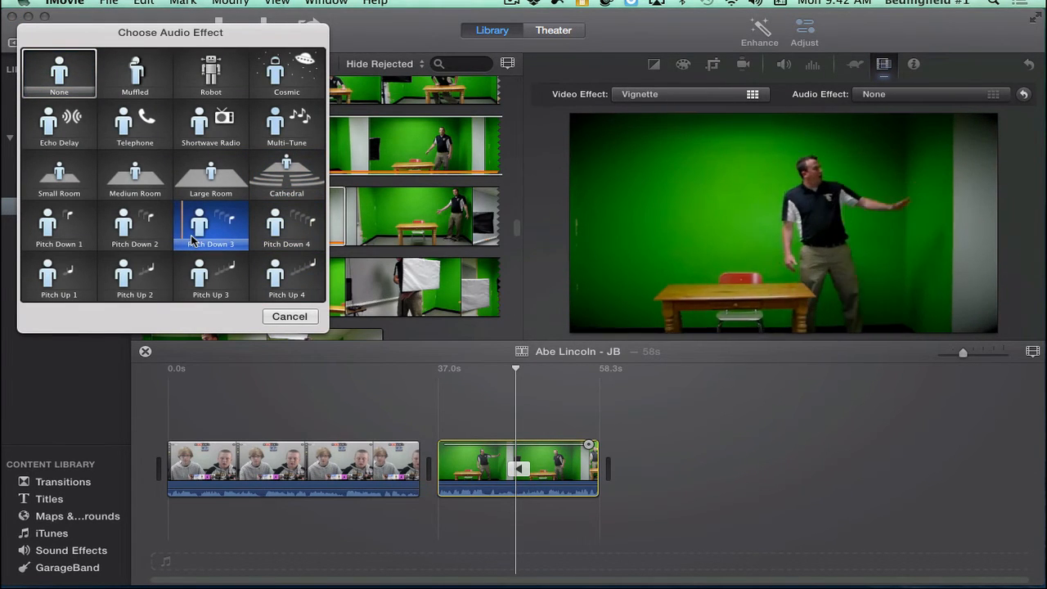
pyautogui.click(191, 237)
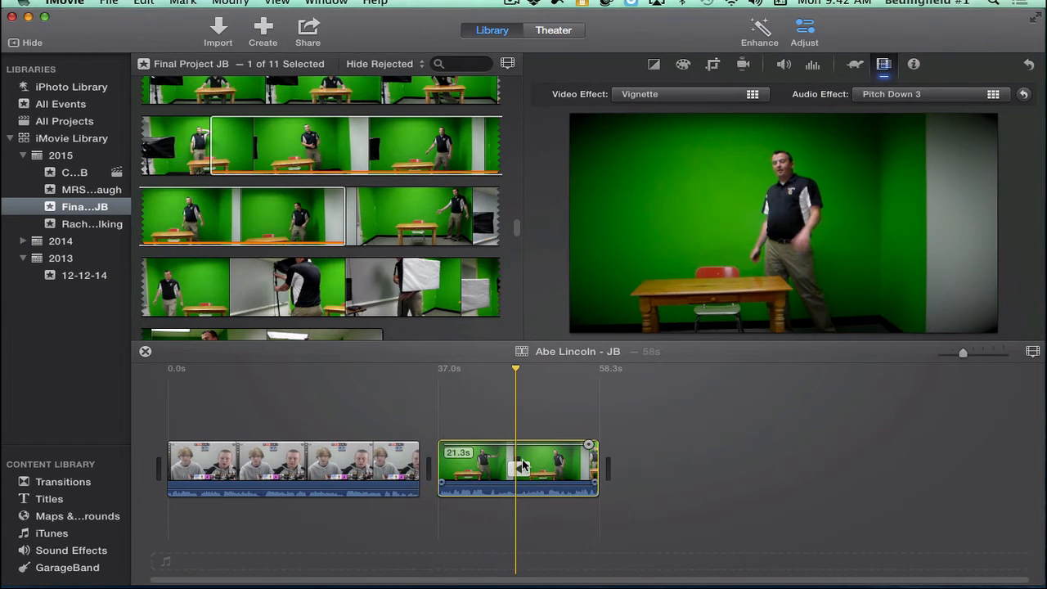
# Step: Turn off reverse playback for the green-screen clip
pyautogui.click(520, 467)
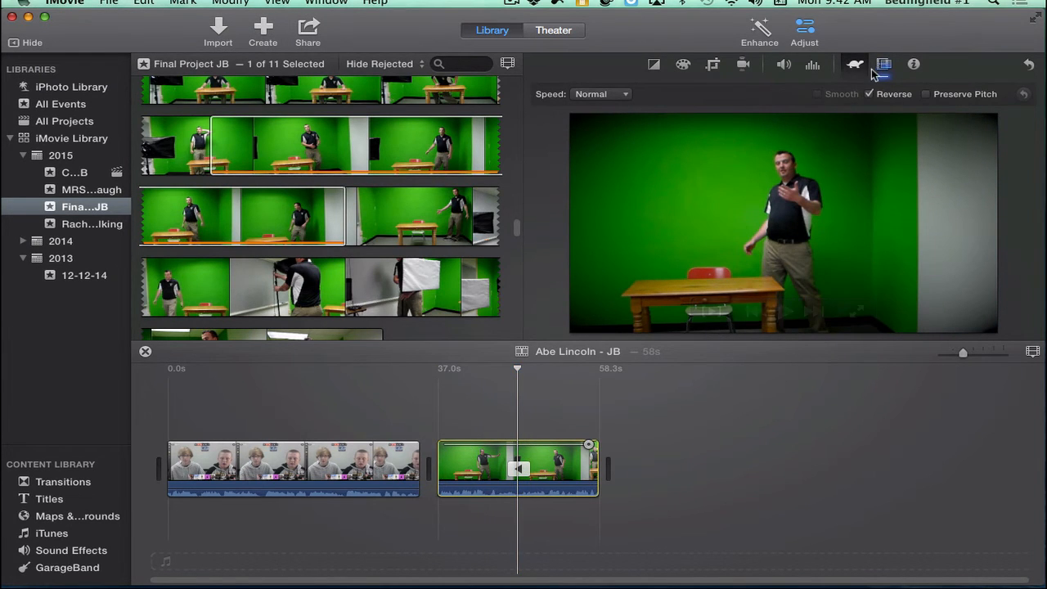
pyautogui.click(869, 94)
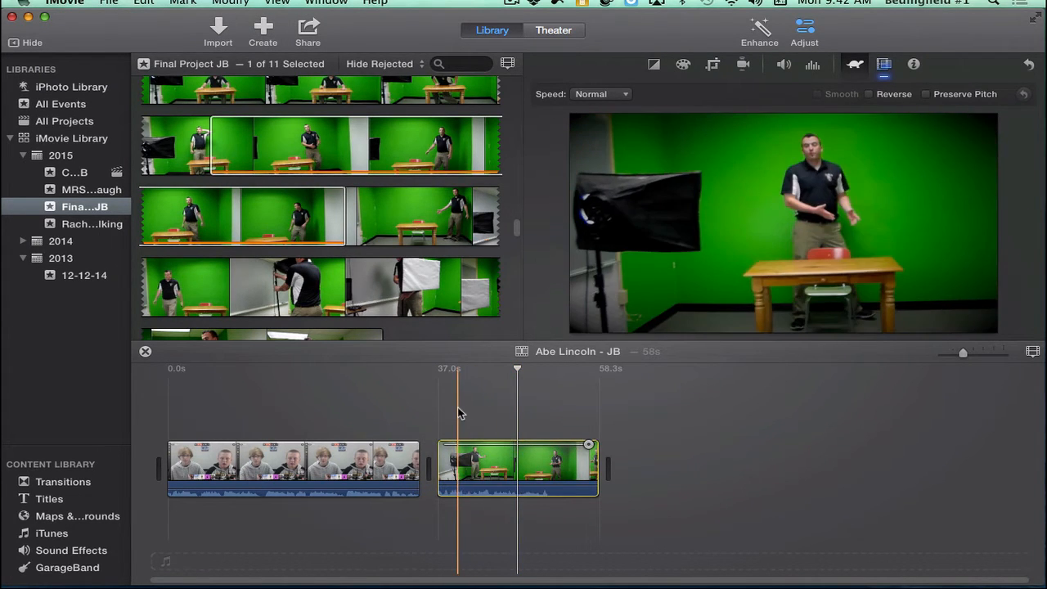
# Step: Play back the green-screen clip, then browse the Final Project JB event and the last 2015 event for more footage
pyautogui.press('space')
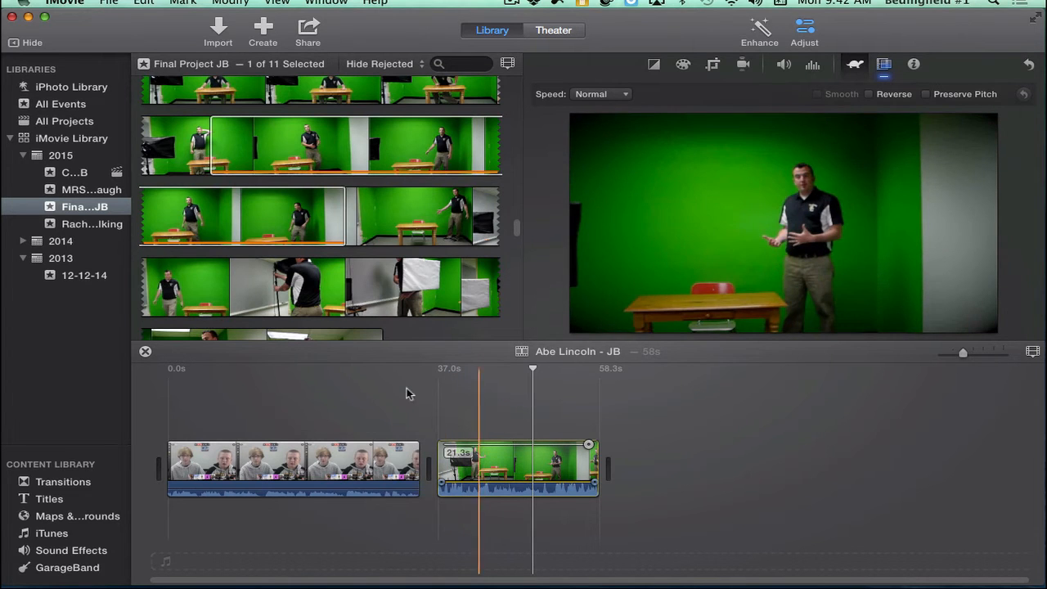
pyautogui.scroll(5, 215, 206)
pyautogui.click(334, 279)
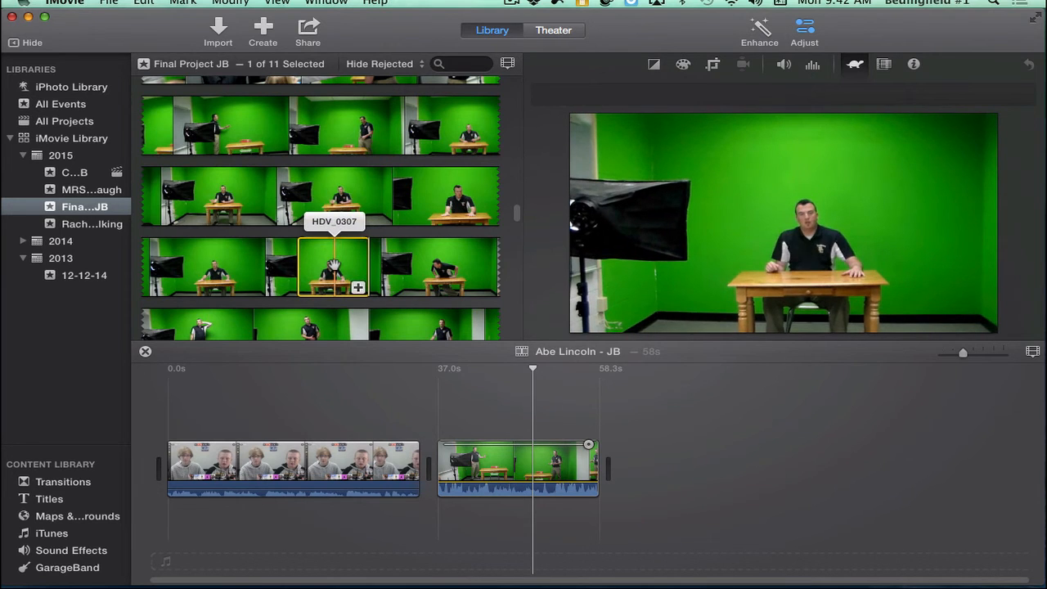
pyautogui.scroll(10, 261, 206)
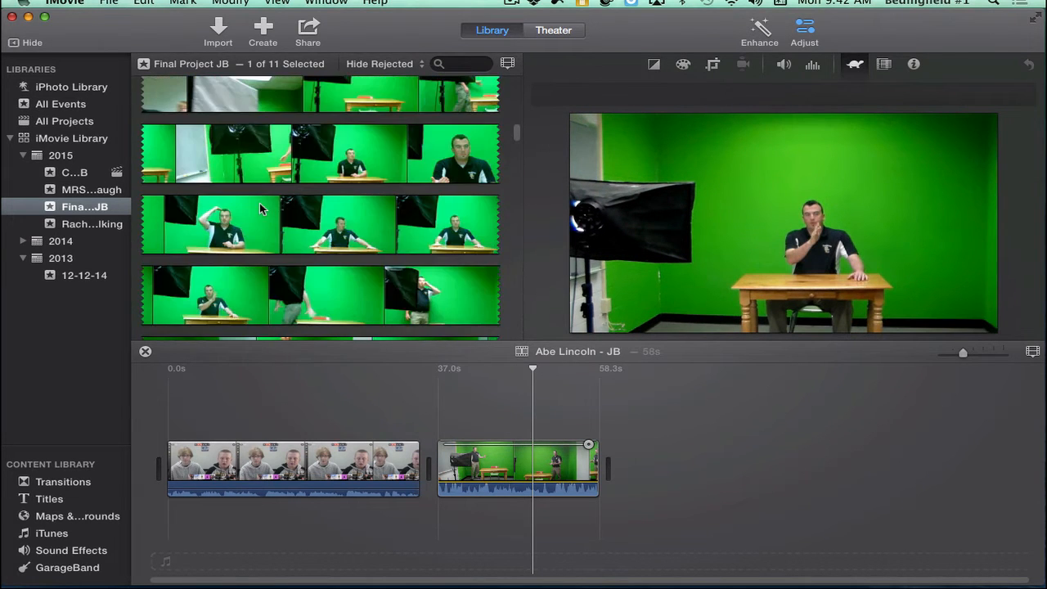
pyautogui.scroll(-5, 261, 204)
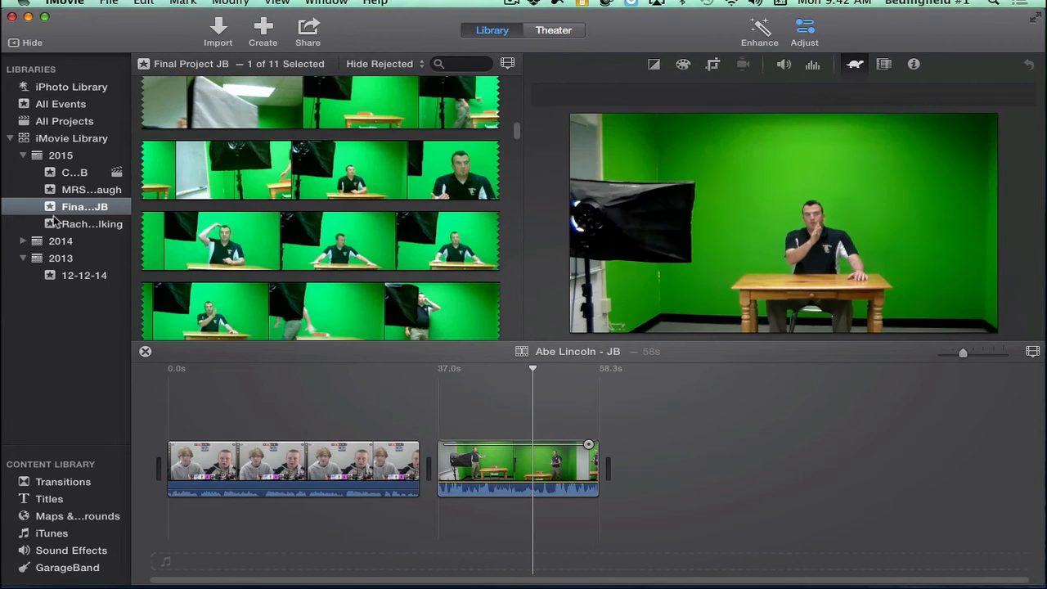
pyautogui.click(92, 224)
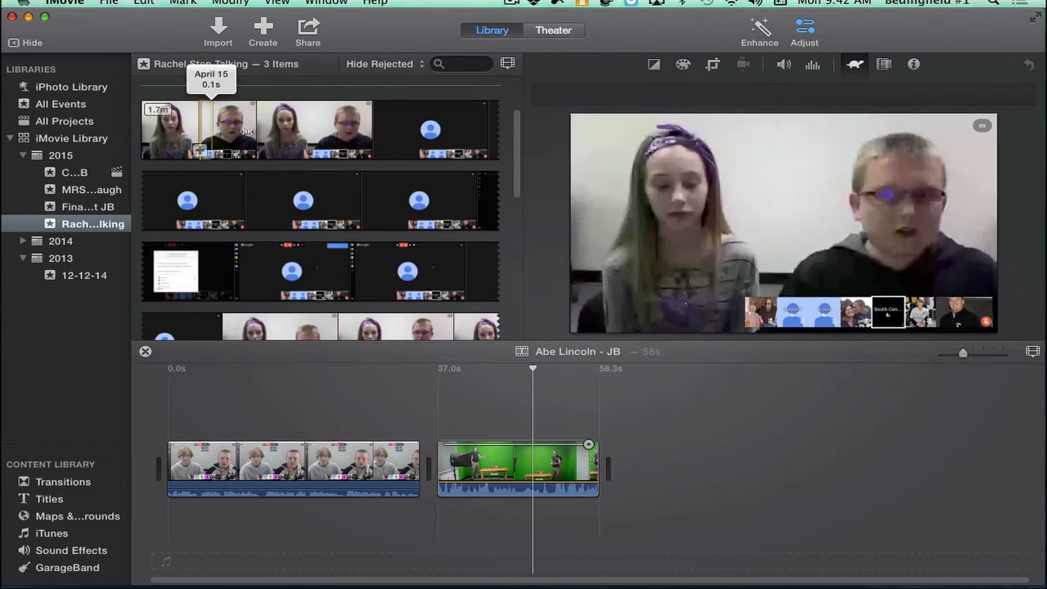
pyautogui.moveTo(212, 131); pyautogui.dragTo(328, 133)
pyautogui.scroll(-10, 297, 183)
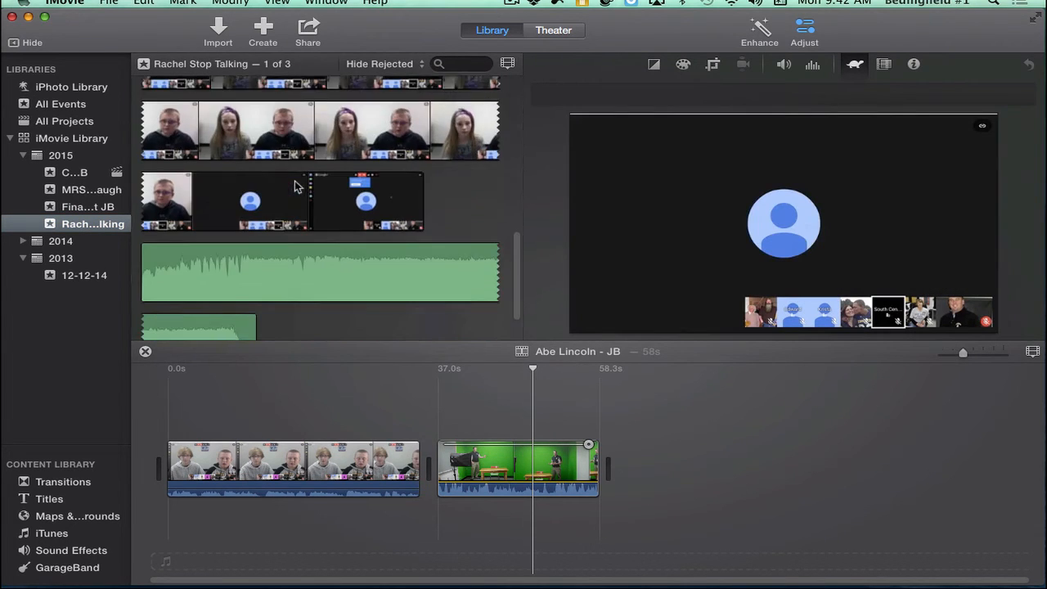
pyautogui.scroll(10, 297, 183)
# Step: Add a section of the jar counting-game footage from the Contribution Movie - JB event to the end of the timeline
pyautogui.click(75, 173)
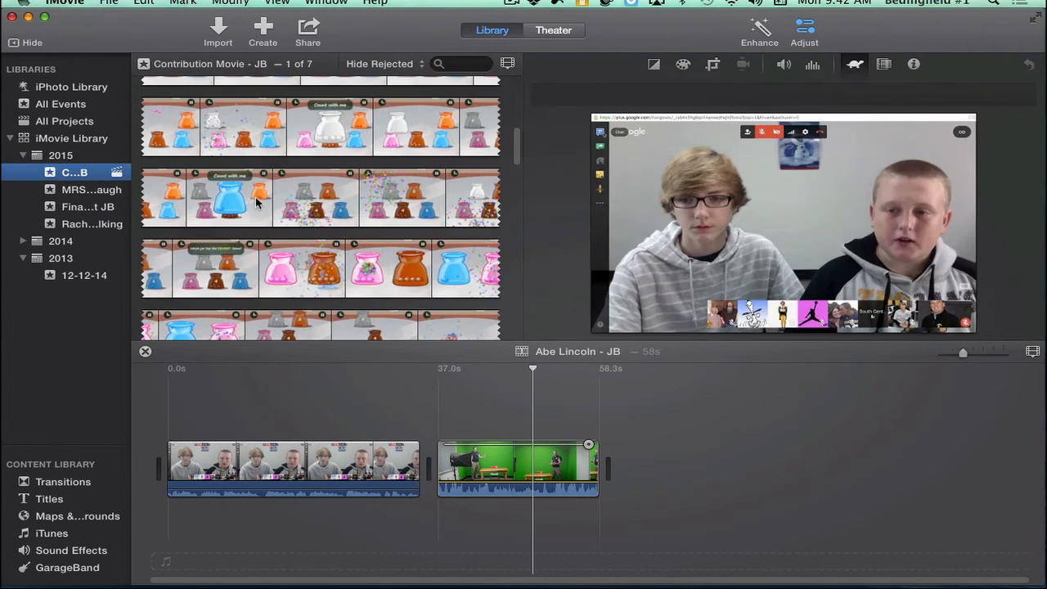
pyautogui.click(256, 202)
pyautogui.moveTo(363, 195); pyautogui.dragTo(687, 466)
# Step: Overlay the selected part of HDV_0307 from the Final Project JB event above the start of the jar clip
pyautogui.click(67, 189)
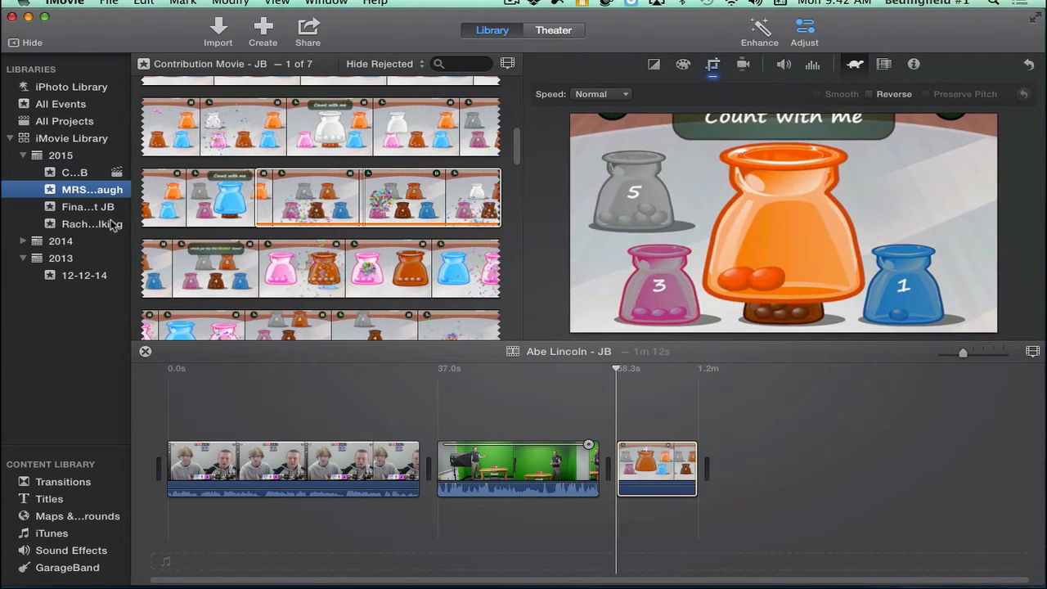
pyautogui.click(78, 233)
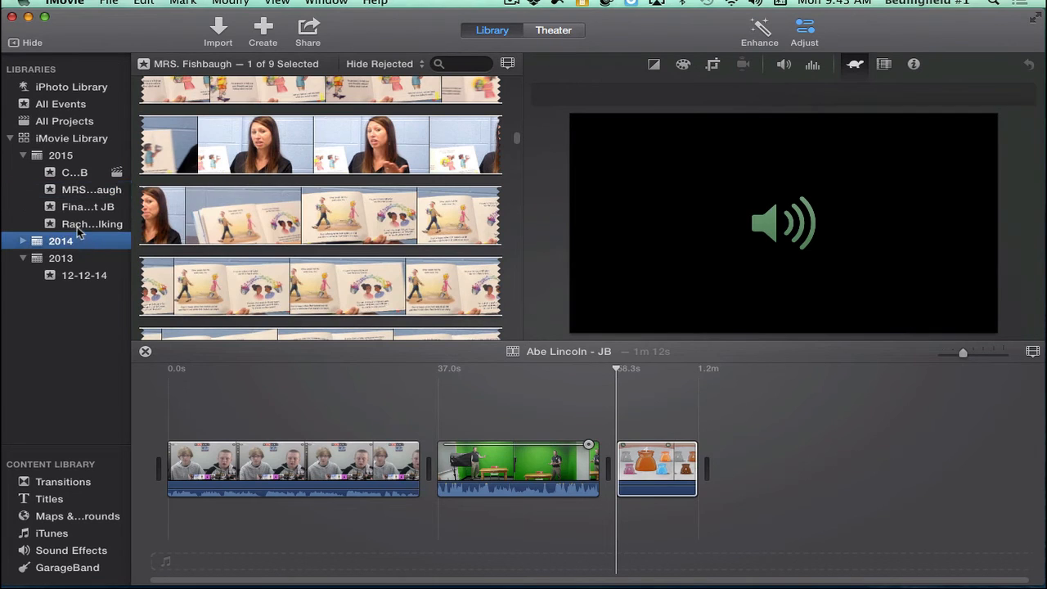
pyautogui.click(78, 224)
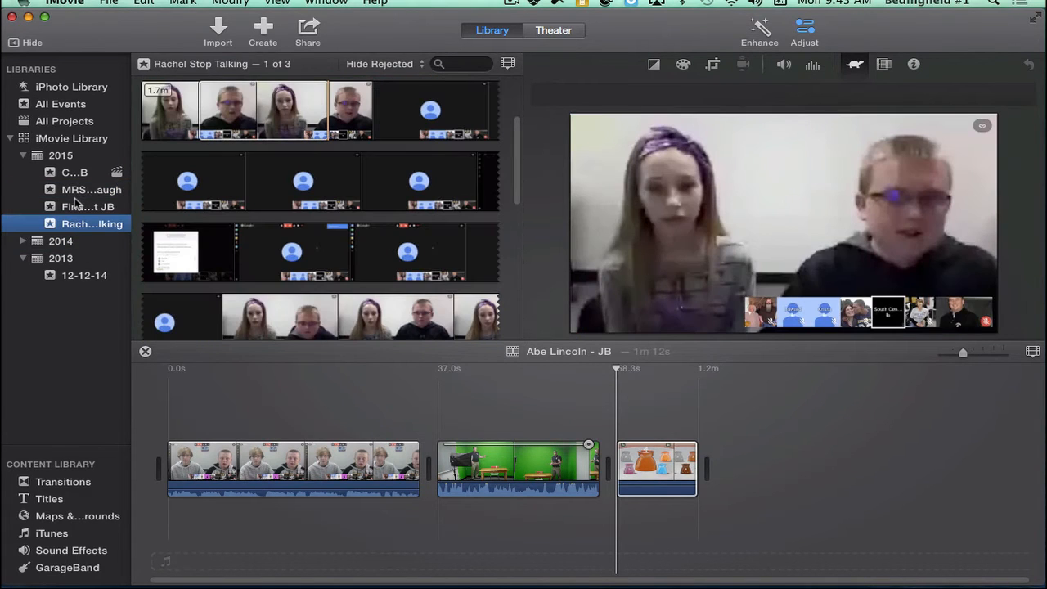
pyautogui.click(75, 174)
pyautogui.click(82, 204)
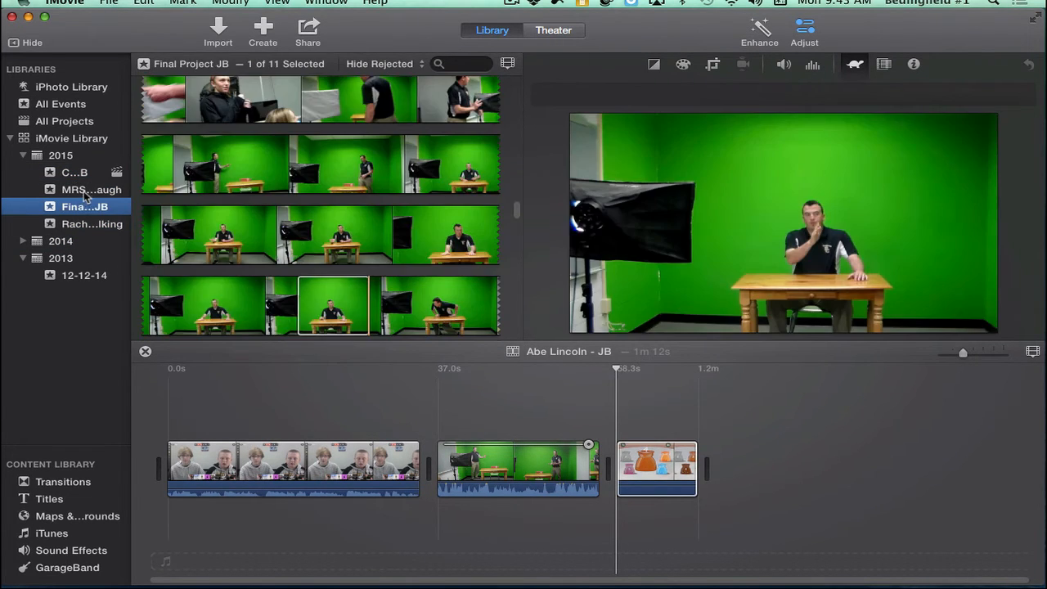
pyautogui.click(83, 189)
pyautogui.click(99, 207)
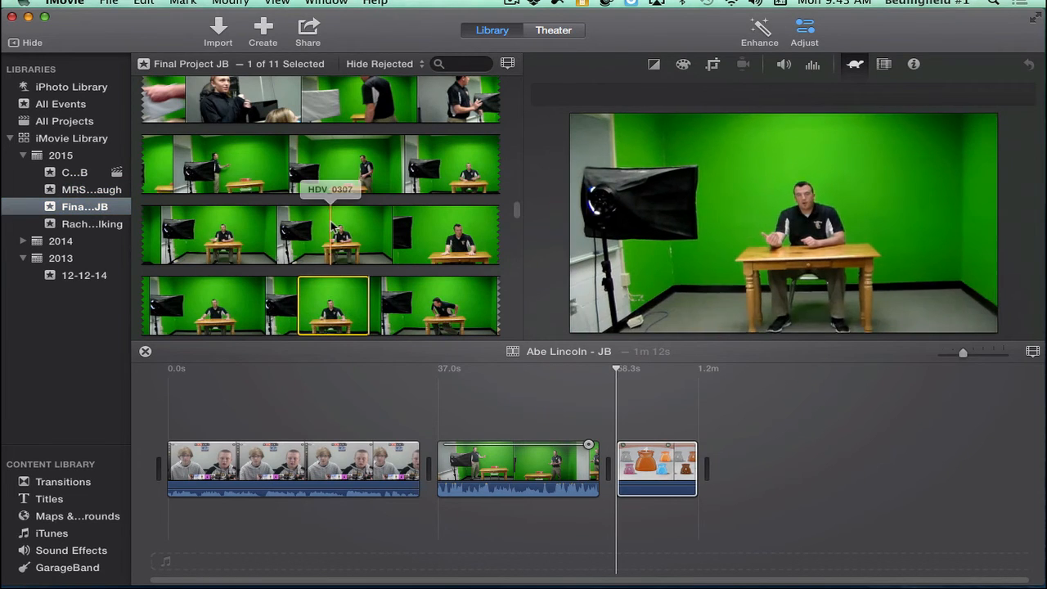
pyautogui.moveTo(337, 304); pyautogui.dragTo(620, 400)
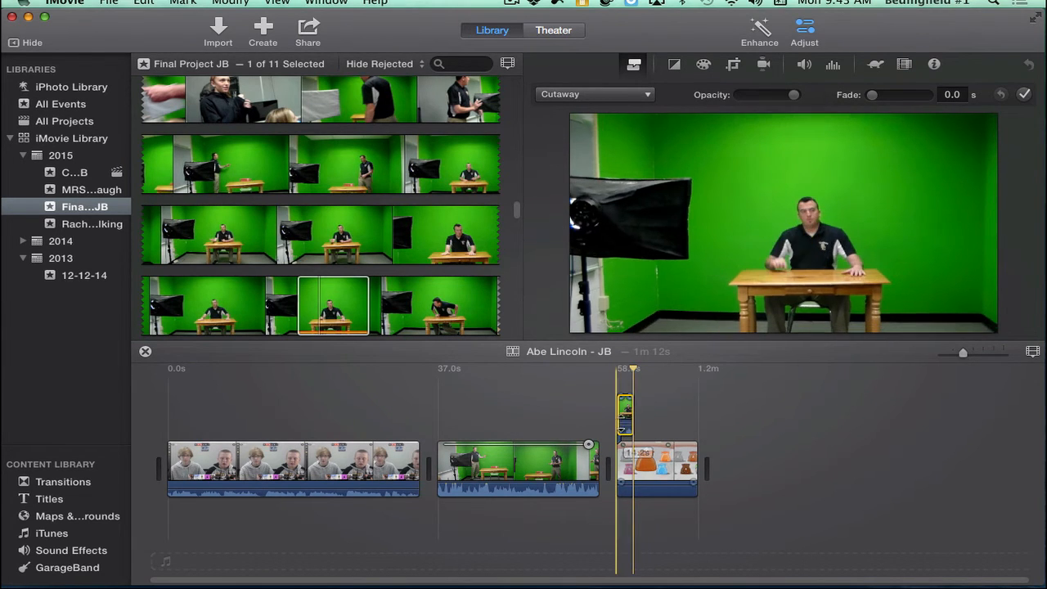
# Step: Extend the overlaid HDV_0307 clip to 14.2 s so it ends together with the jar clip beneath it
pyautogui.click(637, 95)
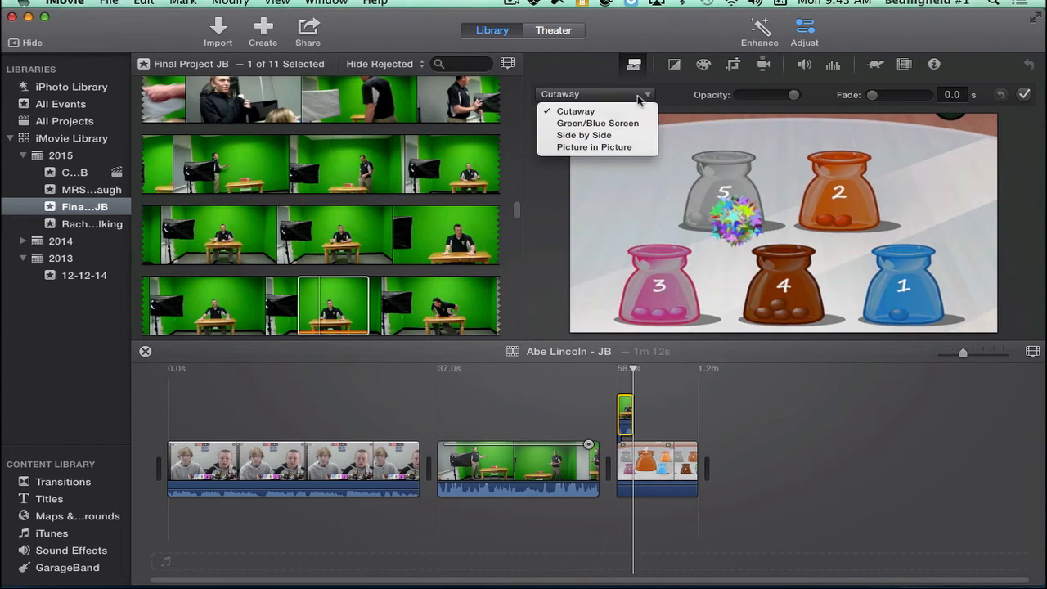
pyautogui.click(691, 453)
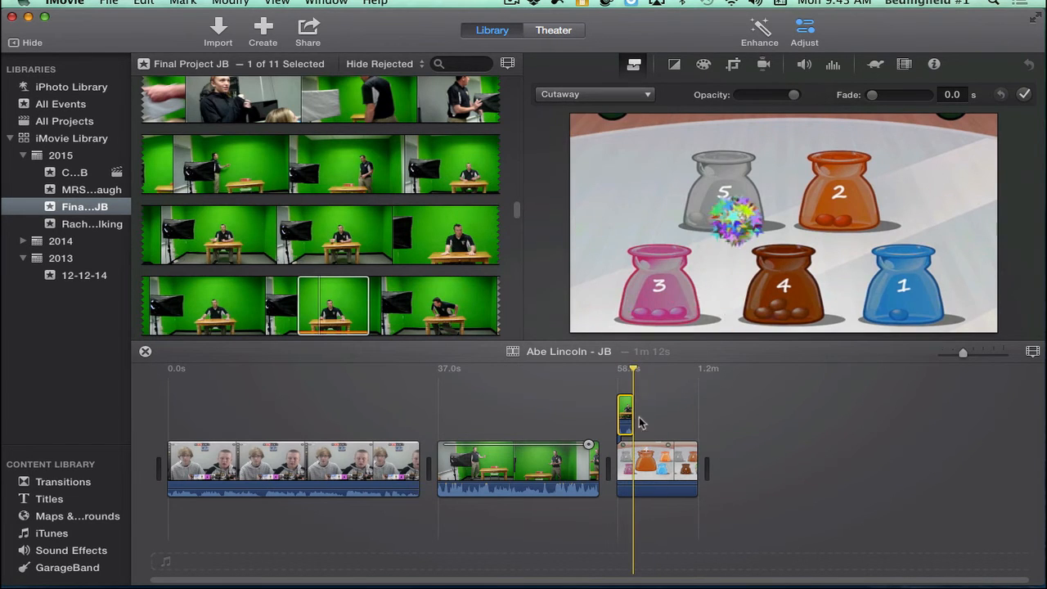
pyautogui.moveTo(632, 416); pyautogui.dragTo(699, 419)
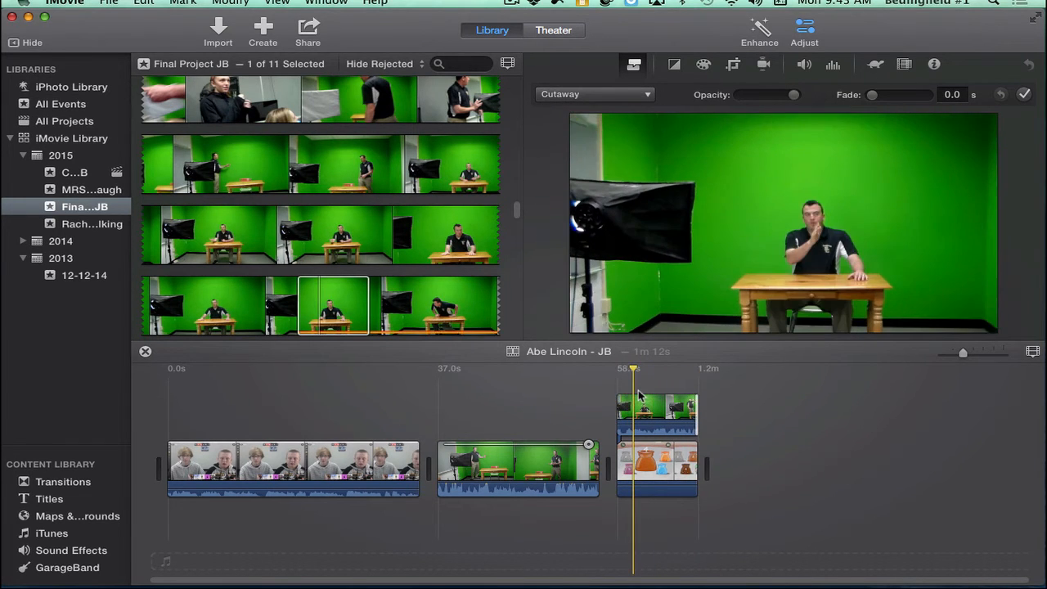
# Step: Change the HDV_0307 overlay from Cutaway to Green/Blue Screen so the jar clip serves as its background
pyautogui.click(642, 401)
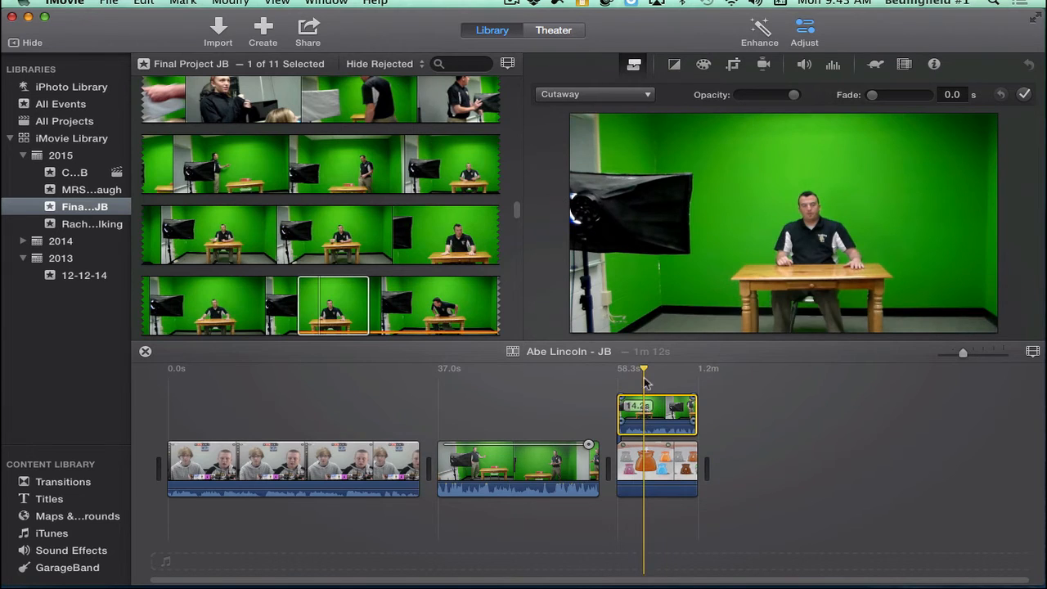
pyautogui.click(608, 95)
pyautogui.click(611, 128)
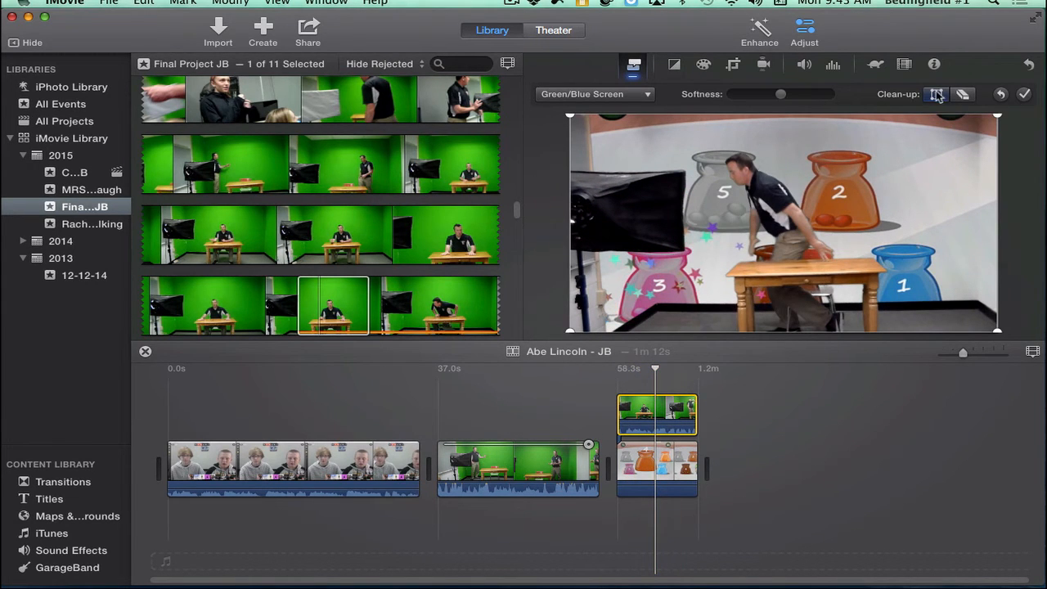
# Step: Crop the green-screen overlay to fill, framing the man and table and excluding part of the studio light, and apply the crop
pyautogui.click(739, 70)
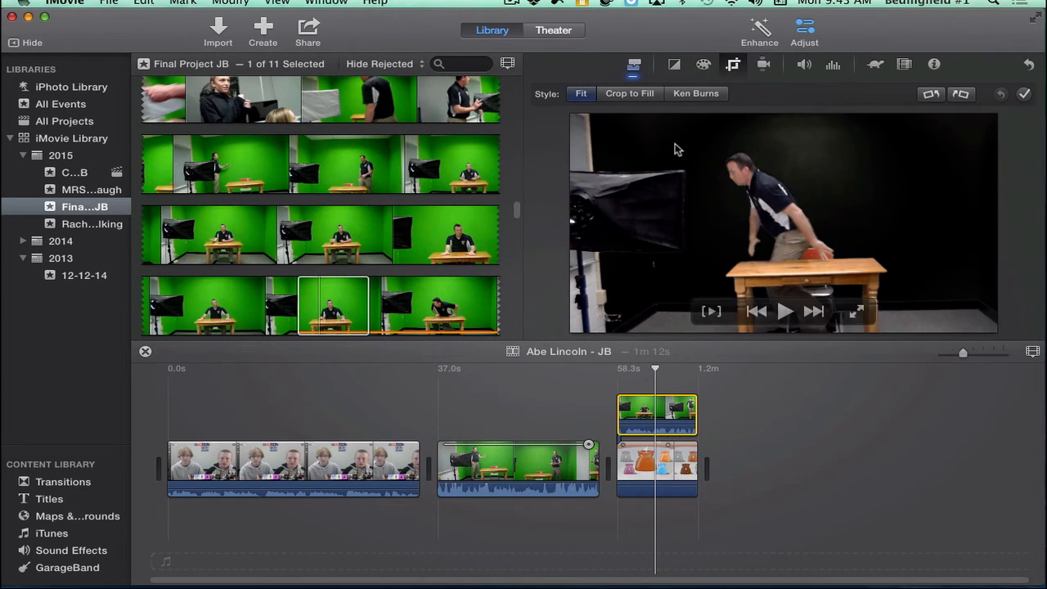
pyautogui.click(623, 94)
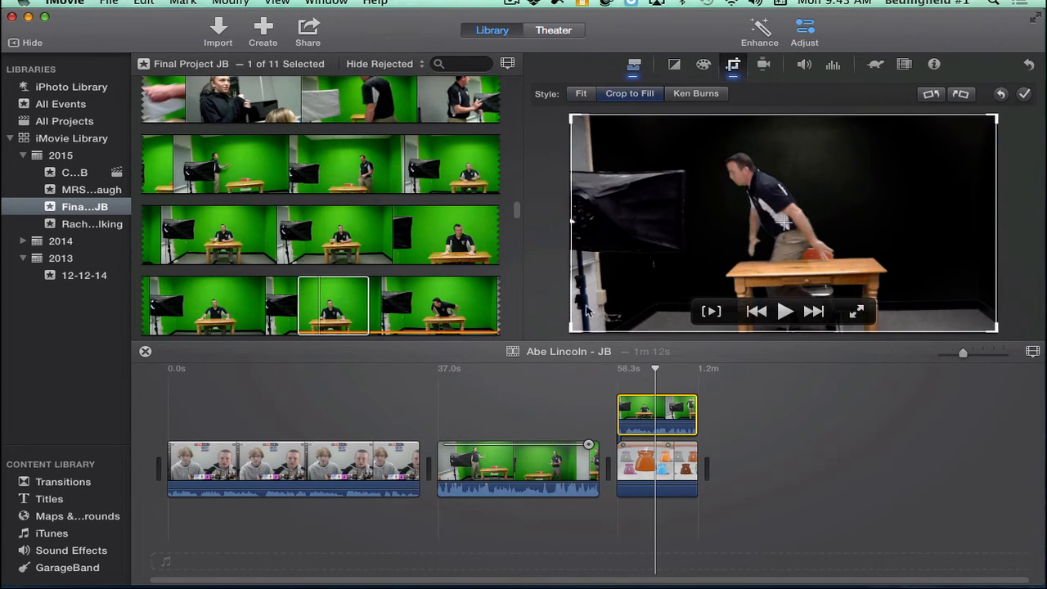
pyautogui.moveTo(585, 322)
pyautogui.mouseDown()
pyautogui.moveTo(636, 295)
pyautogui.moveTo(654, 298)
pyautogui.mouseUp()
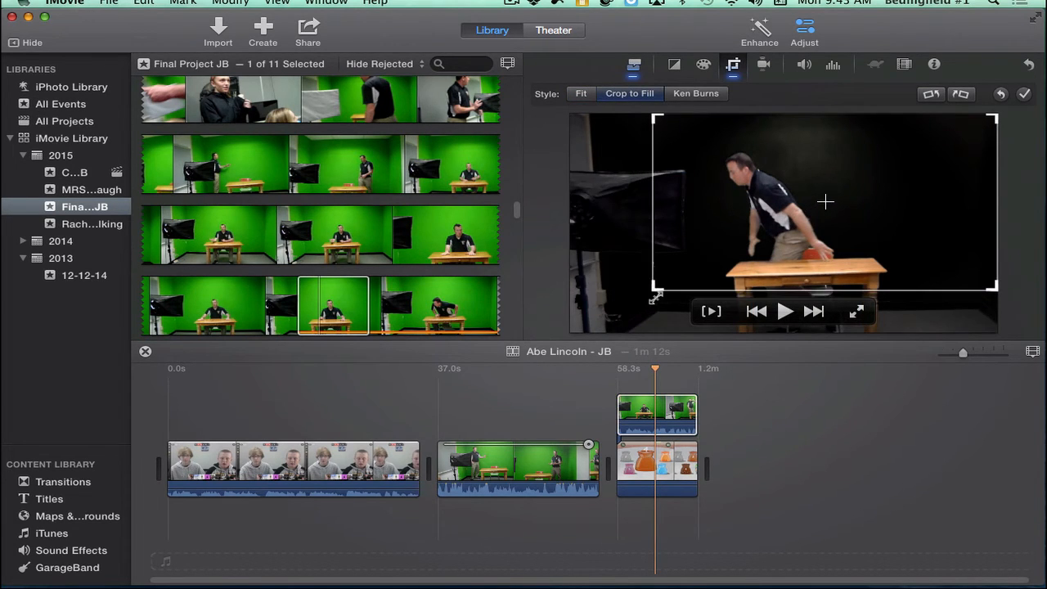
pyautogui.moveTo(841, 233); pyautogui.dragTo(818, 238)
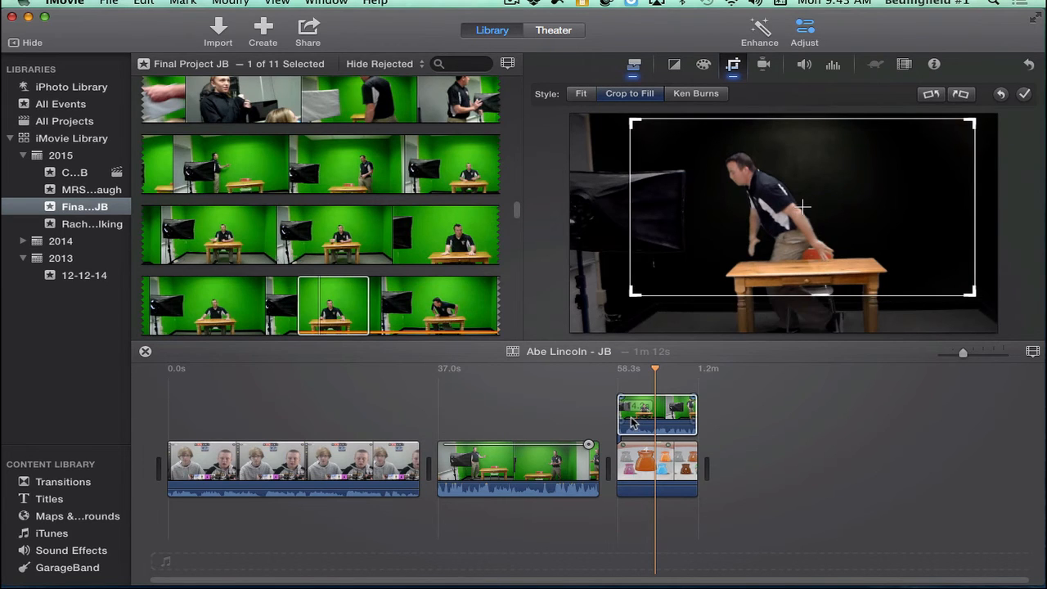
pyautogui.click(1025, 94)
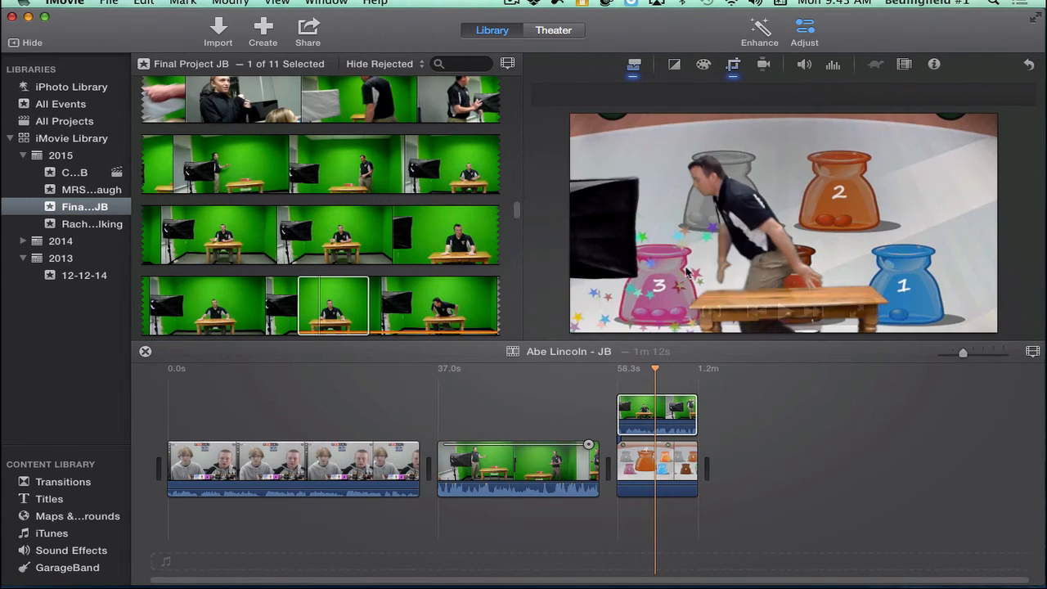
# Step: Play back the green-screen composite from the start of the overlay and accept the overlay settings
pyautogui.click(623, 399)
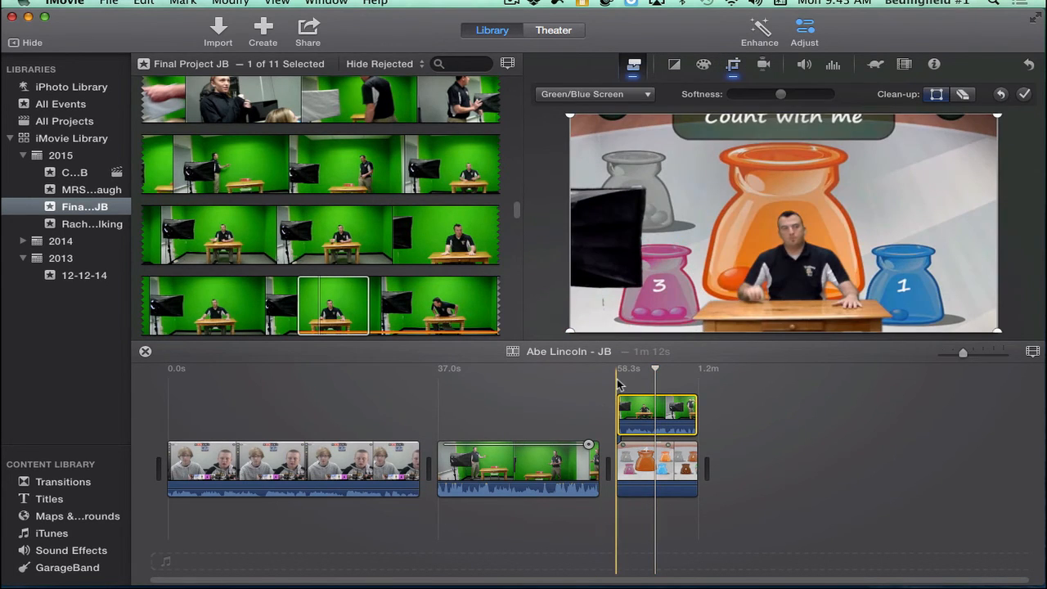
pyautogui.press('space')
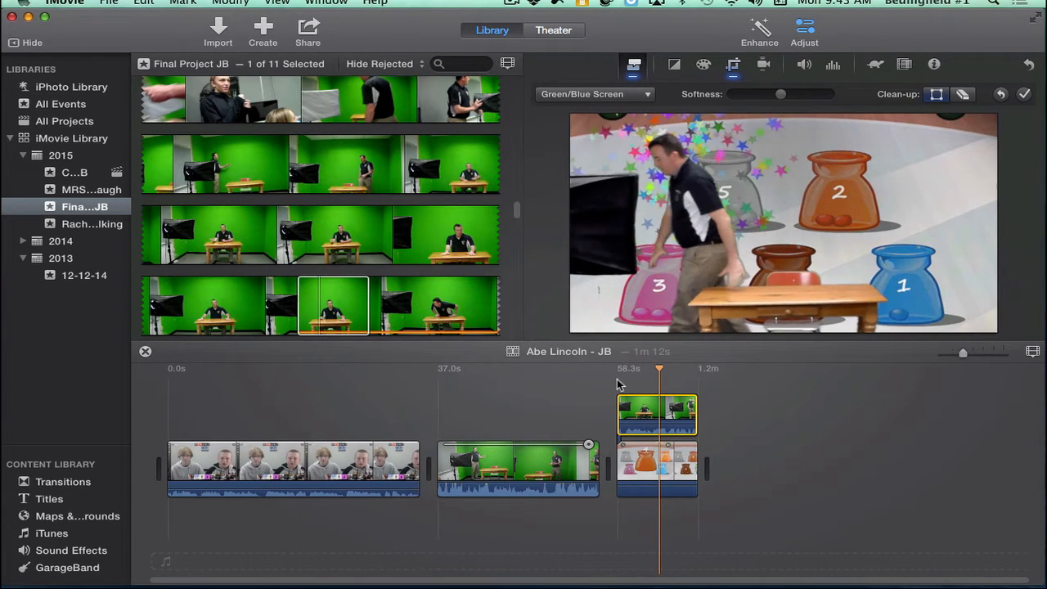
pyautogui.press('space')
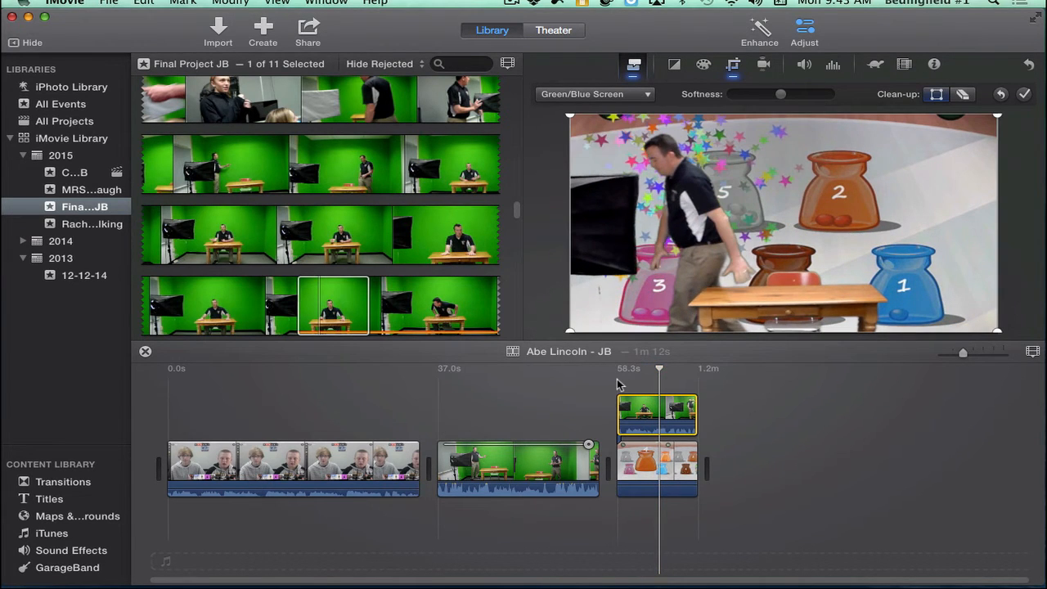
pyautogui.click(1025, 93)
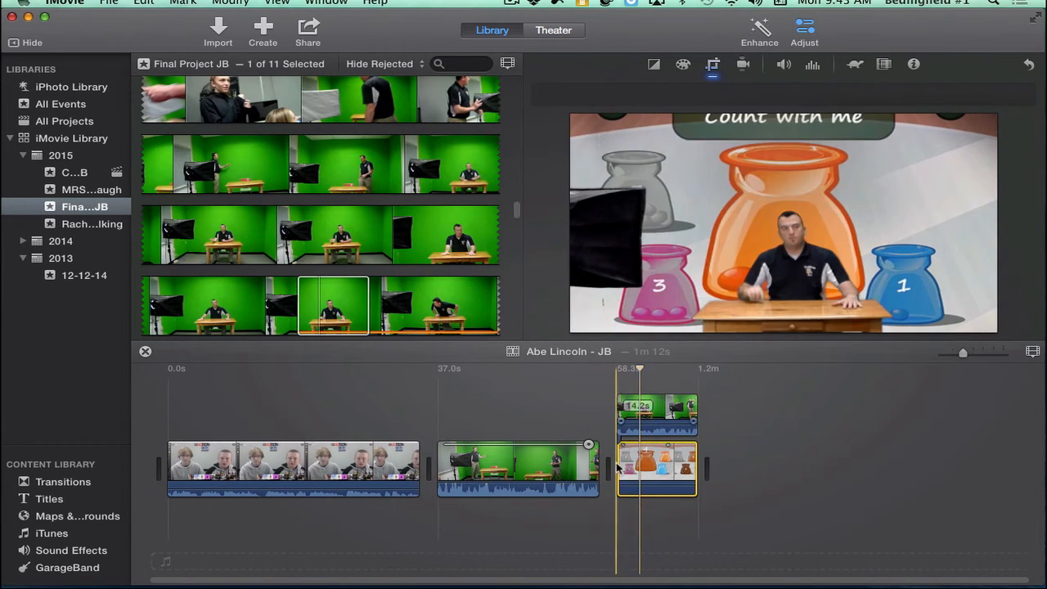
pyautogui.click(642, 416)
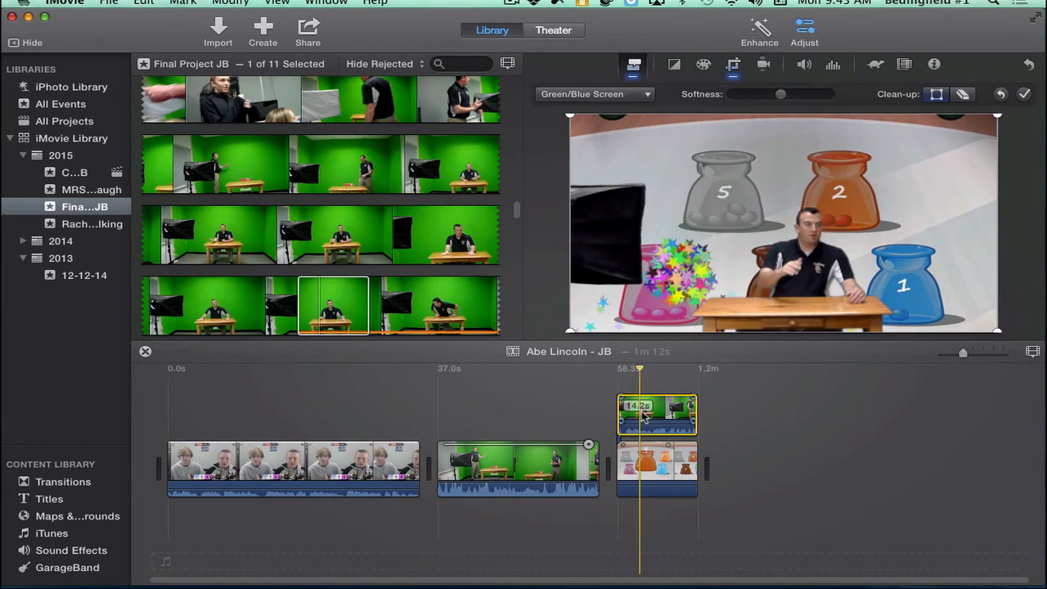
pyautogui.click(617, 97)
pyautogui.click(483, 396)
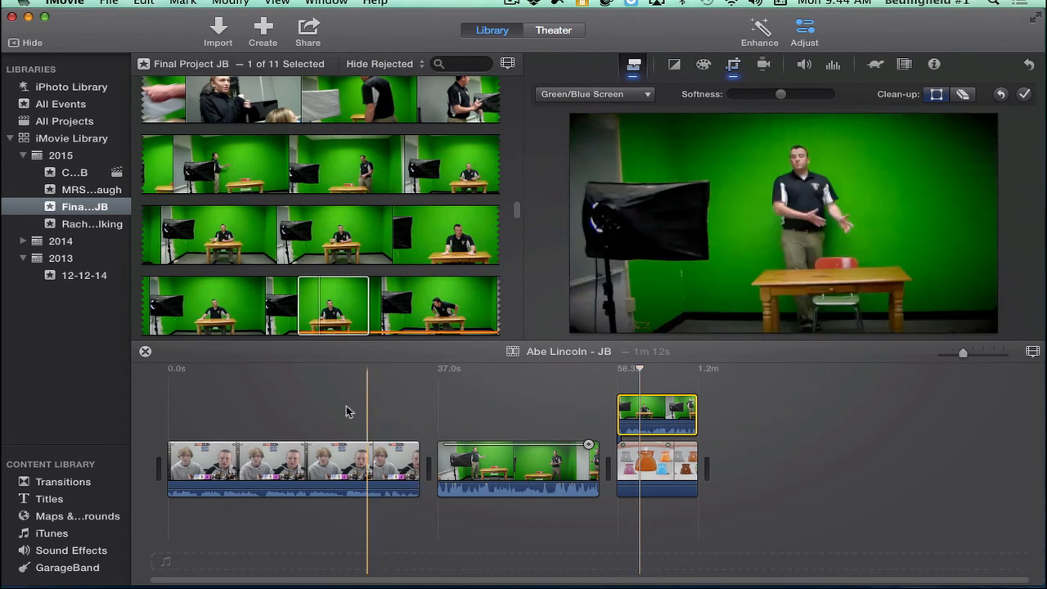
# Step: Overlay a short section of CLIP0001 from the Final Project JB event above the middle of the first timeline clip
pyautogui.scroll(10, 350, 190)
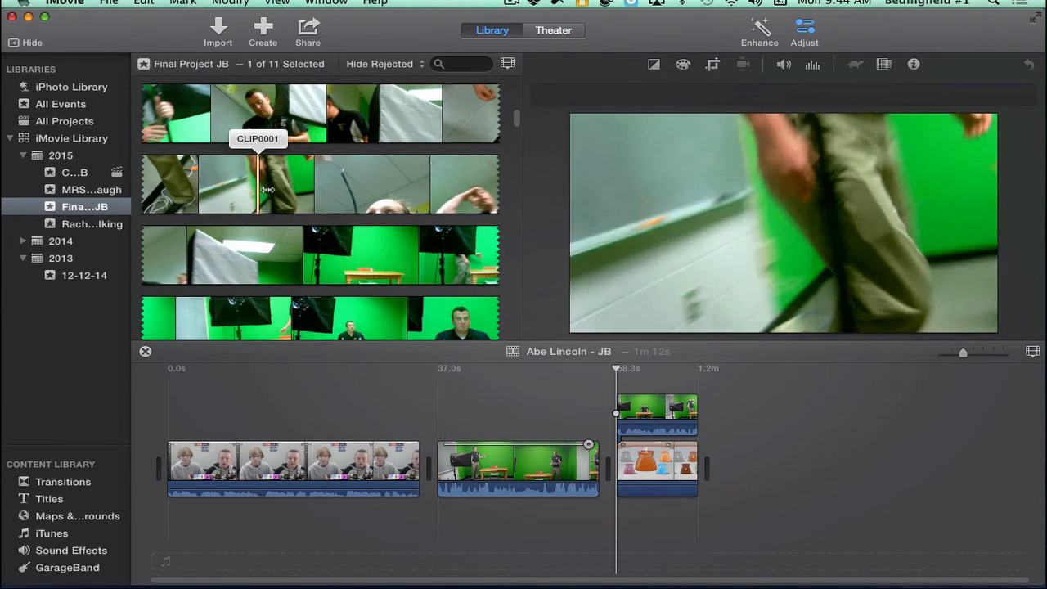
pyautogui.click(283, 189)
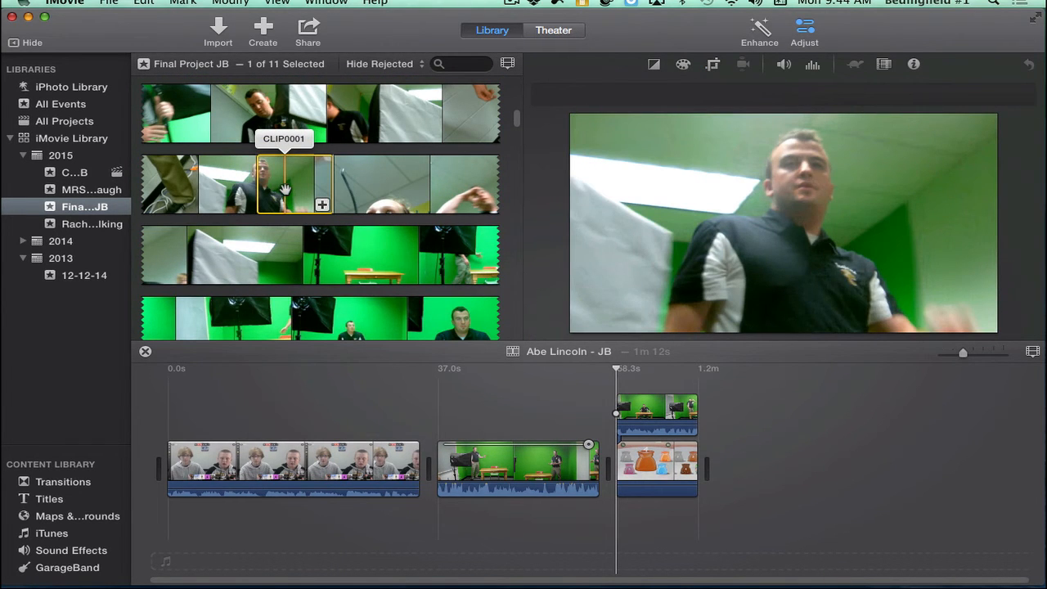
pyautogui.moveTo(284, 189); pyautogui.dragTo(294, 422)
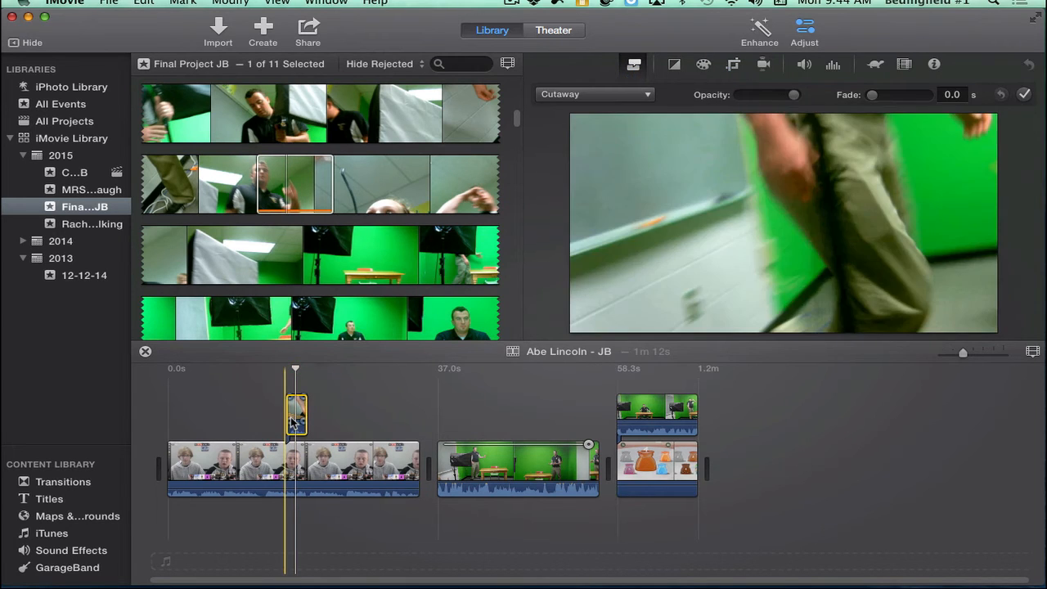
# Step: Set the CLIP0001 overlay to Side by Side and preview it against the first clip
pyautogui.click(592, 96)
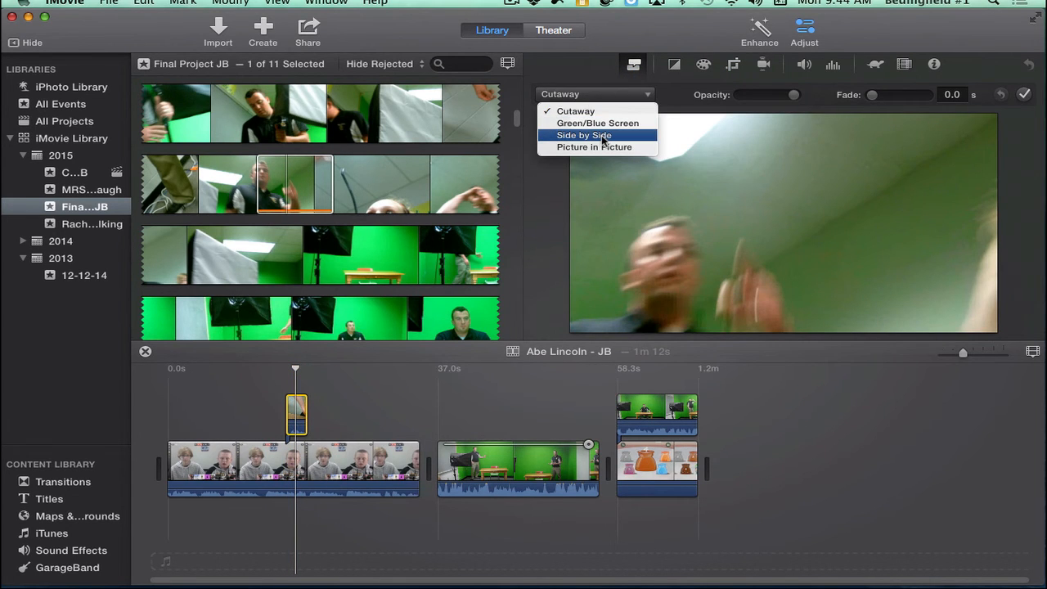
pyautogui.click(603, 135)
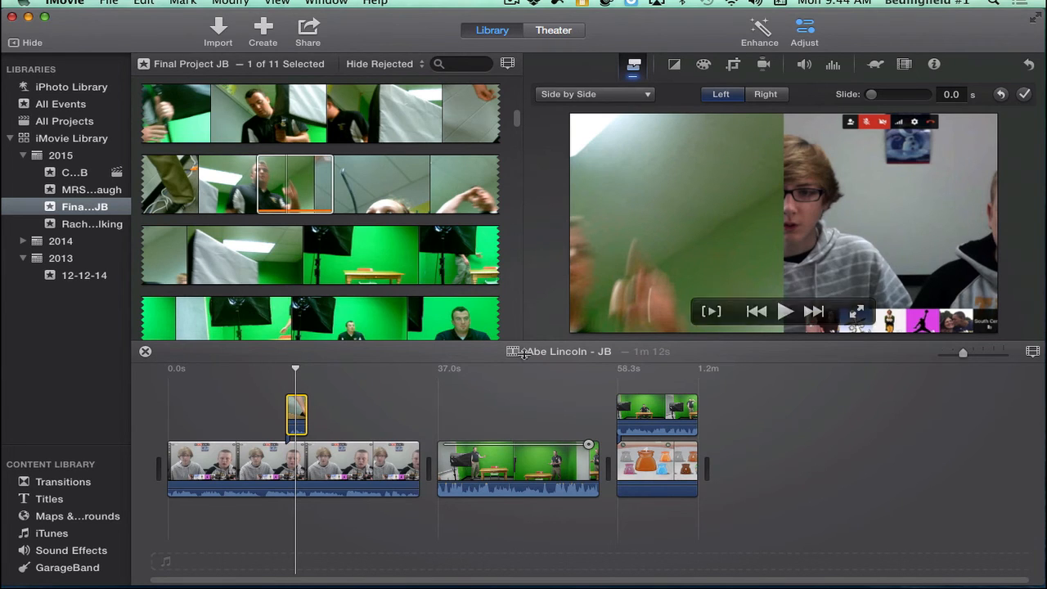
pyautogui.click(271, 422)
pyautogui.click(296, 400)
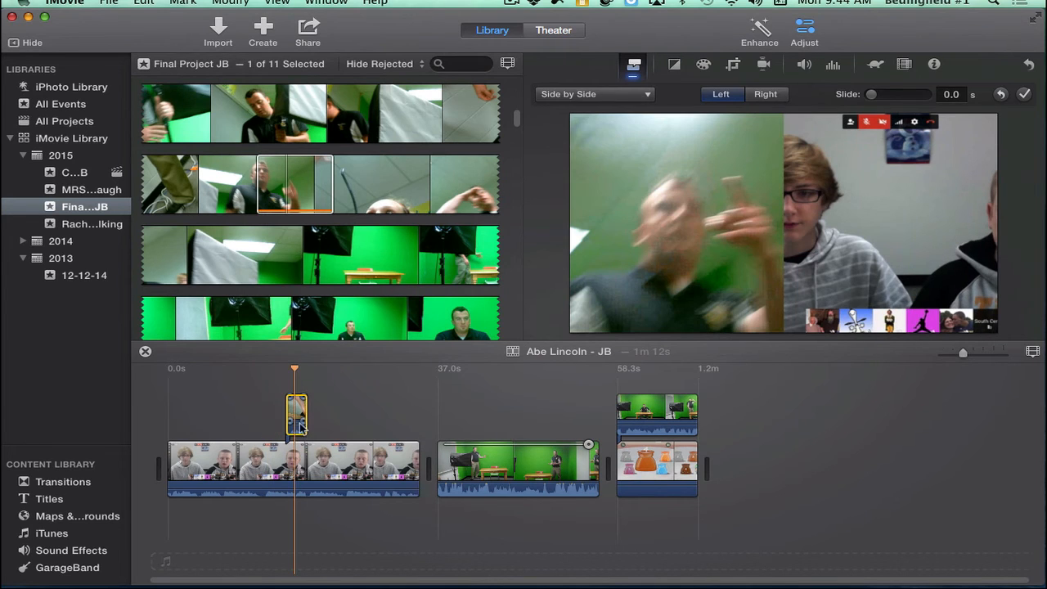
# Step: Record a voiceover of about 5.7 seconds from the start of the CLIP0001 side-by-side overlay and play it back
pyautogui.click(325, 3)
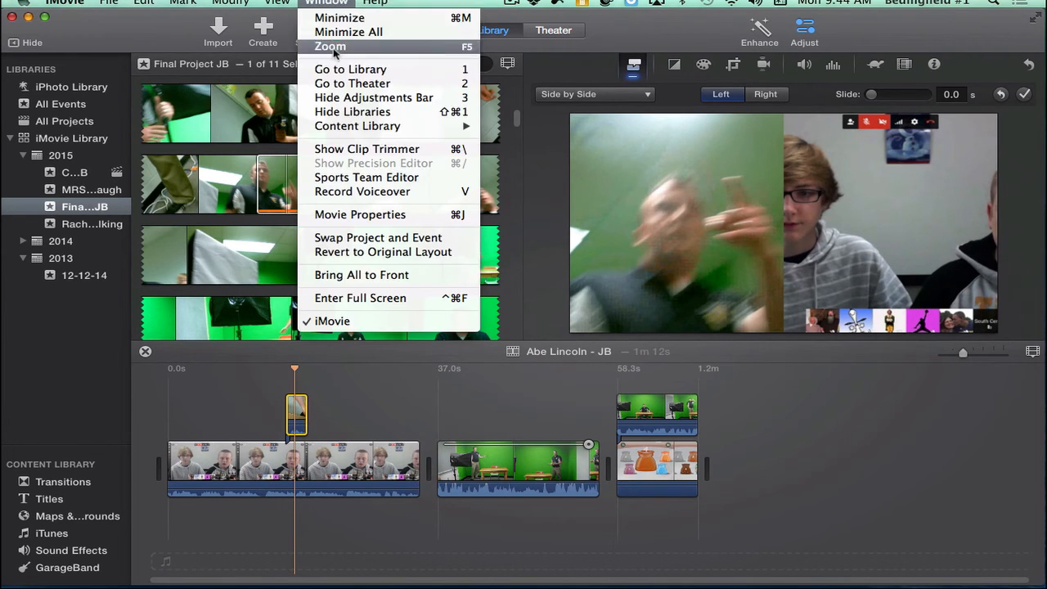
pyautogui.click(363, 191)
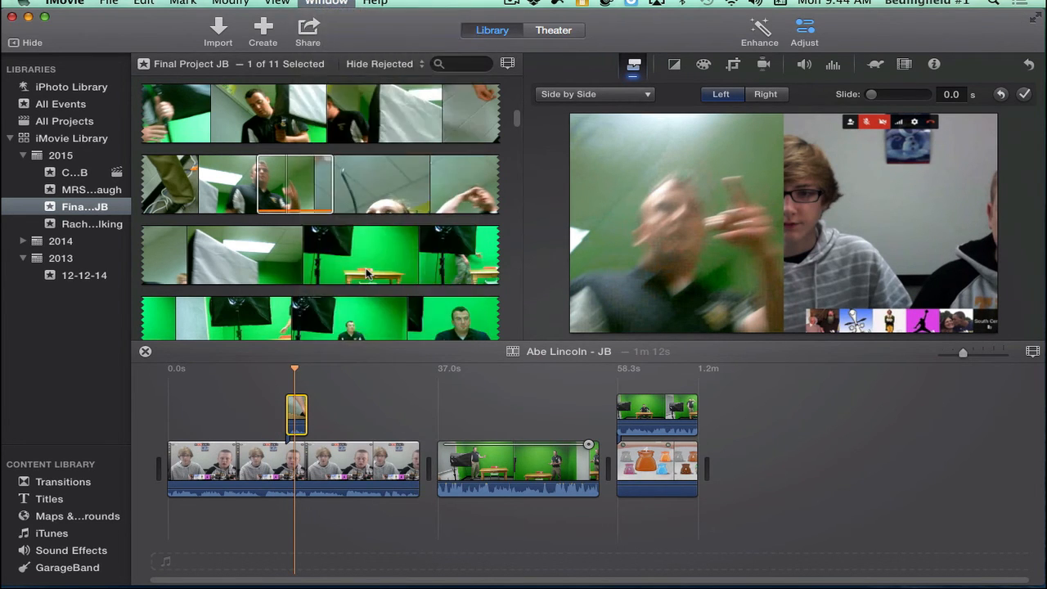
pyautogui.moveTo(296, 374); pyautogui.dragTo(288, 368)
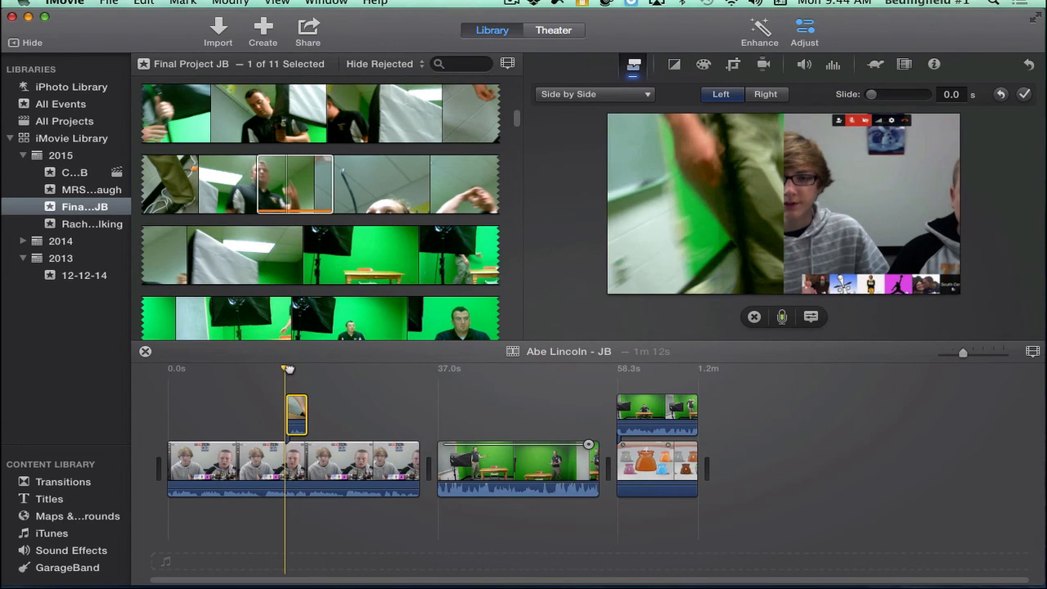
pyautogui.click(782, 317)
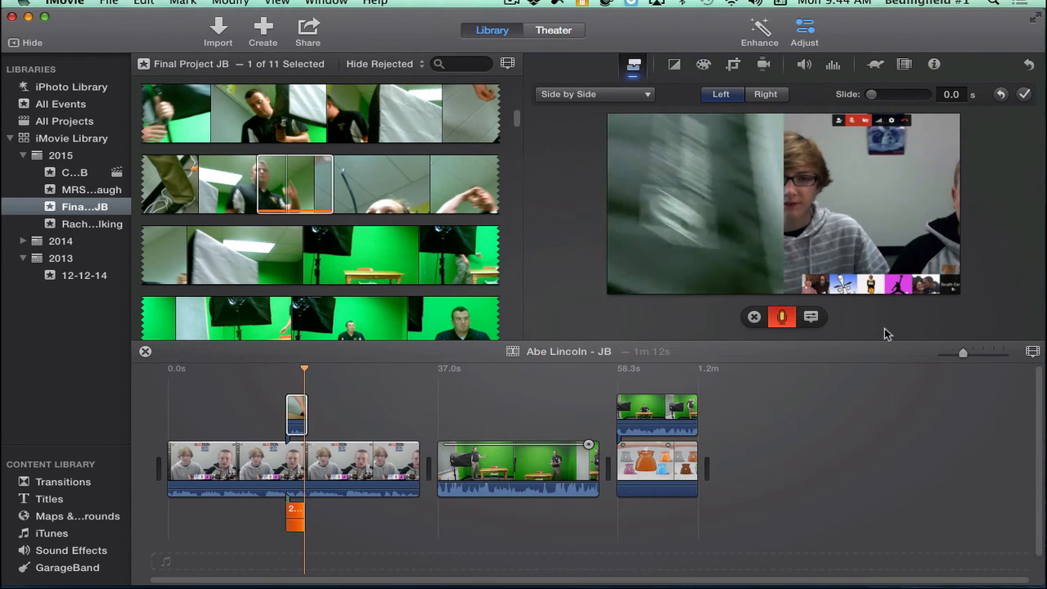
pyautogui.click(782, 317)
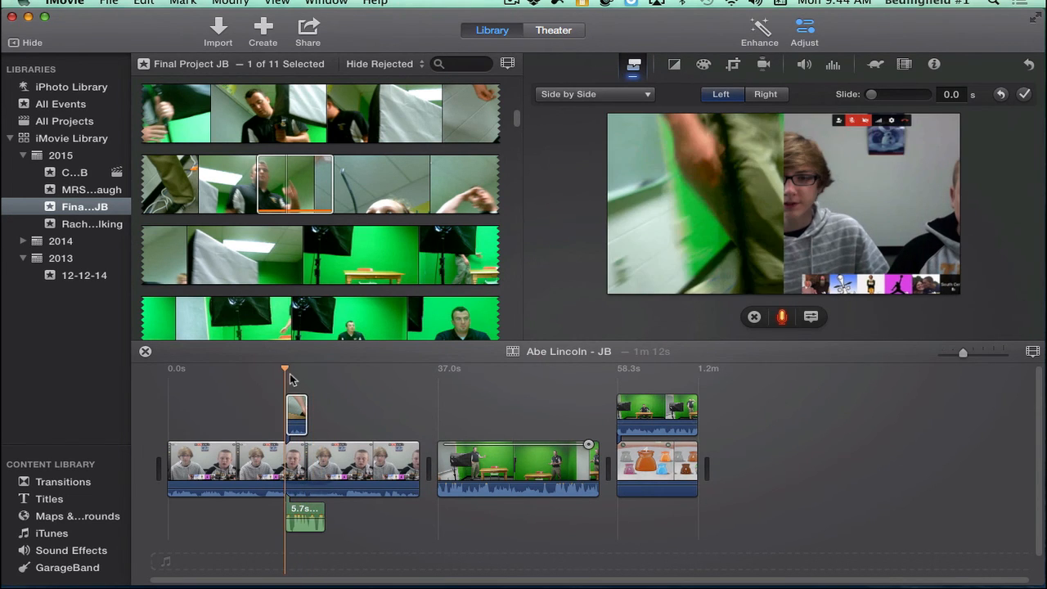
pyautogui.press('space')
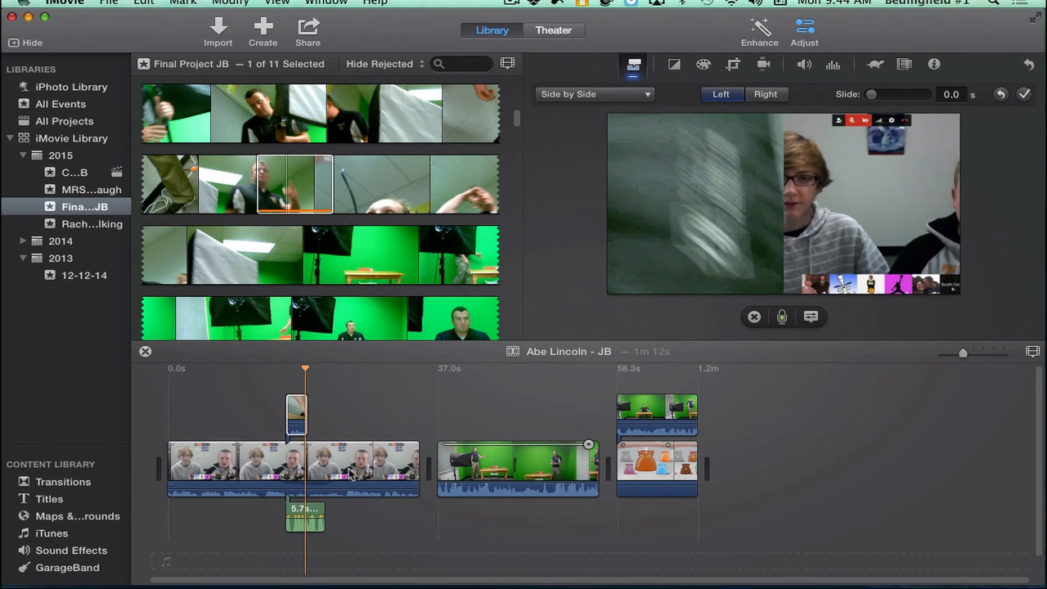
# Step: Check the first clip's volume settings, lower the recorded voiceover's volume, and play back from the start of the side-by-side overlay
pyautogui.click(320, 462)
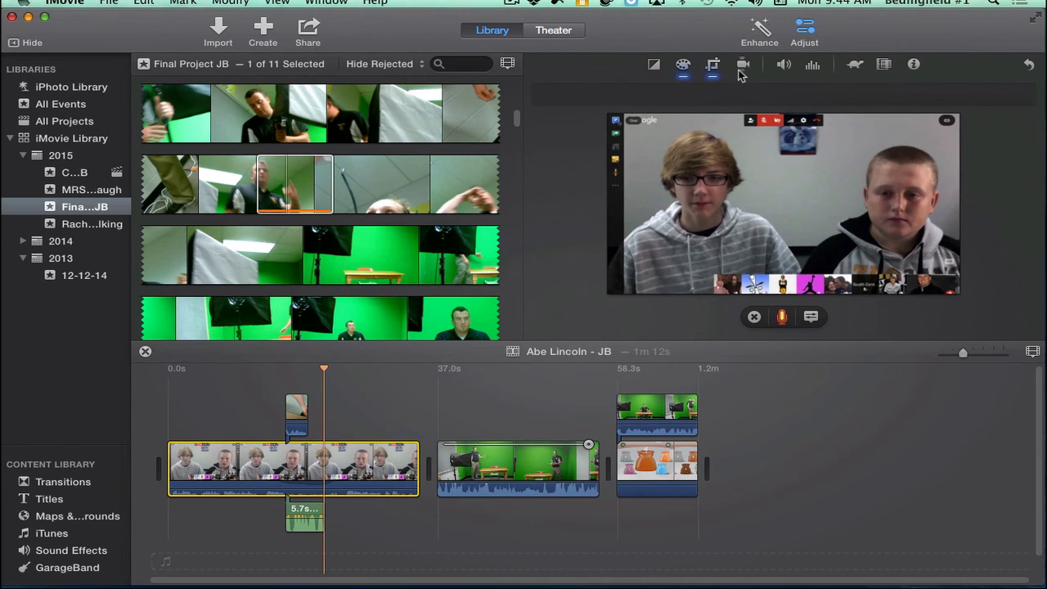
pyautogui.click(784, 63)
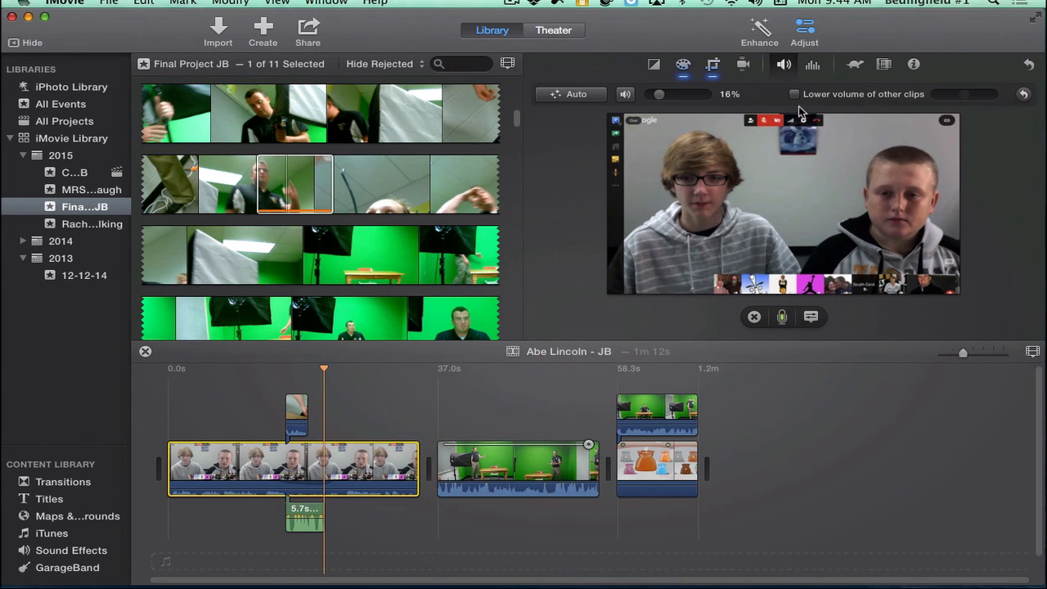
pyautogui.click(304, 516)
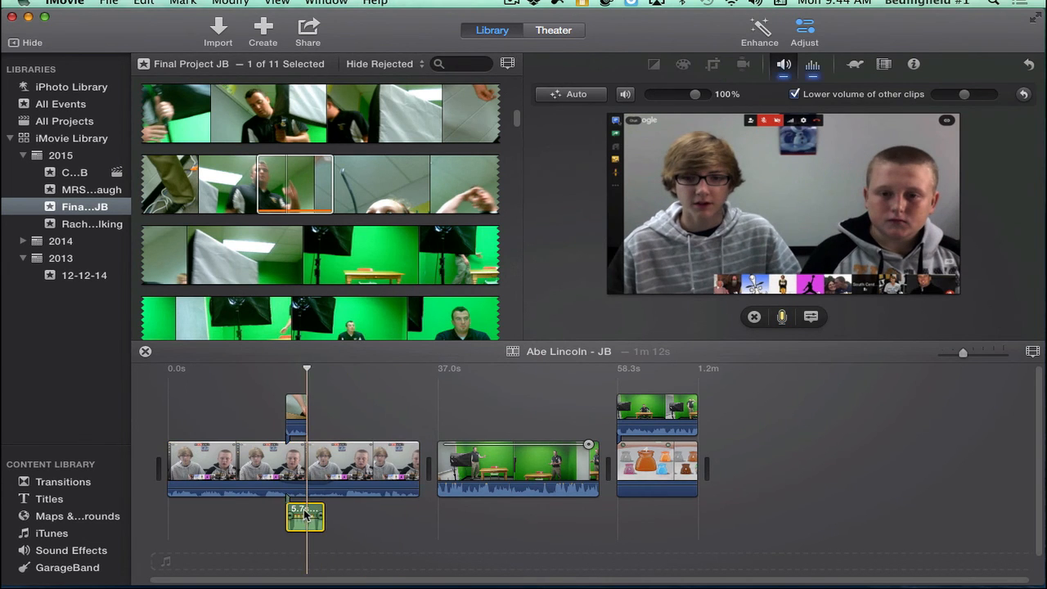
pyautogui.moveTo(314, 490); pyautogui.dragTo(310, 519)
pyautogui.click(284, 412)
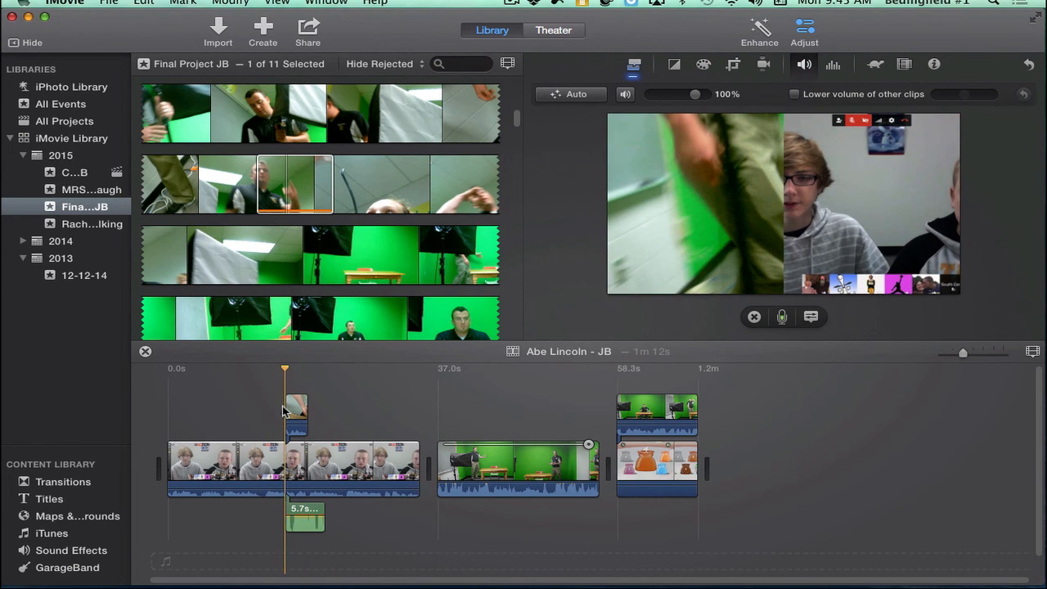
pyautogui.press('space')
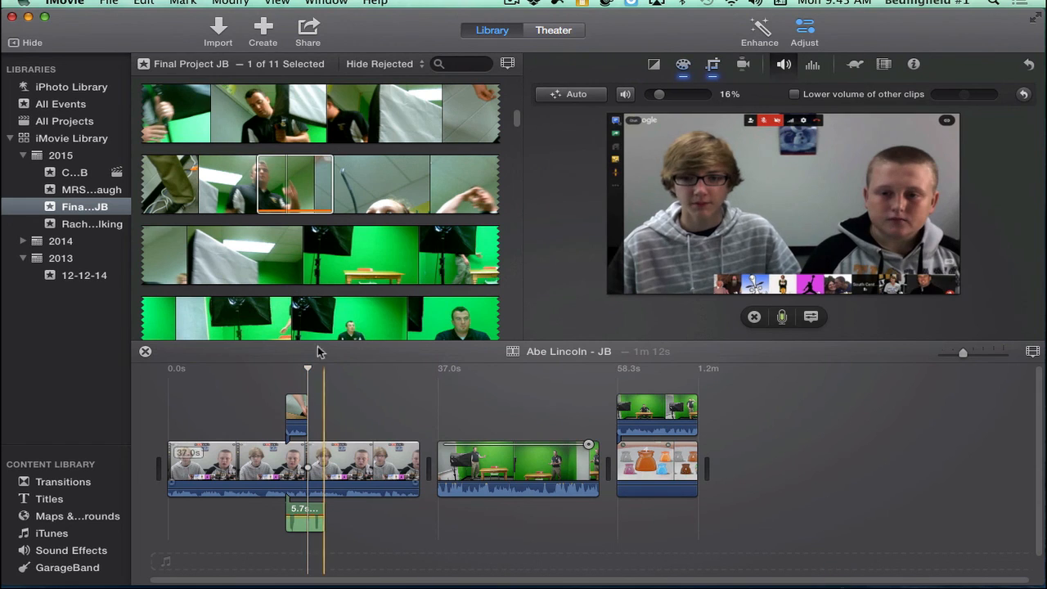
# Step: Start exporting the movie as a file named Abe Lincoln - JB to the Desktop, and cancel the export before saving
pyautogui.click(309, 29)
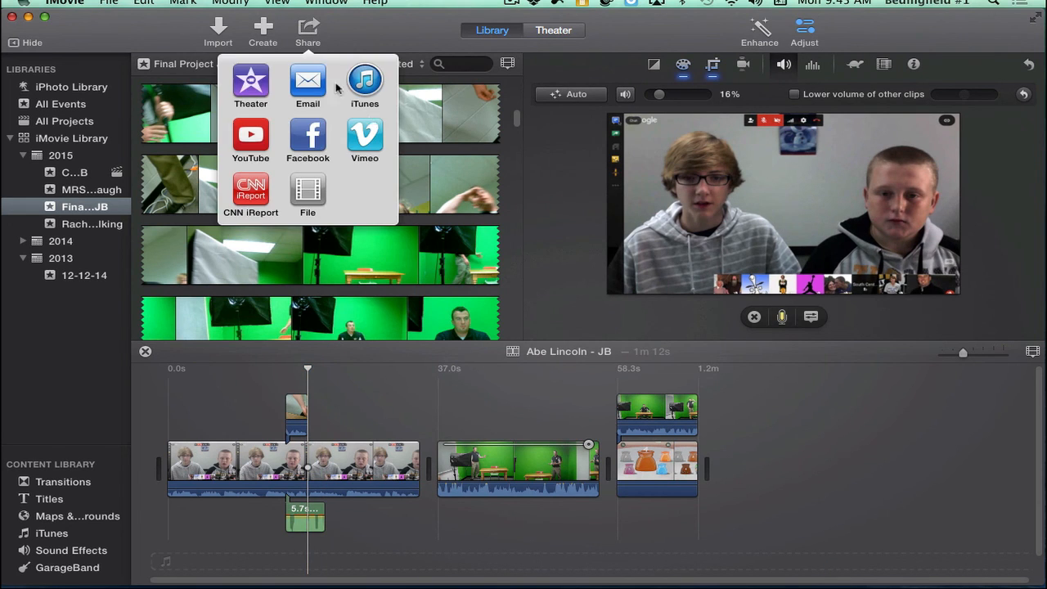
pyautogui.click(304, 192)
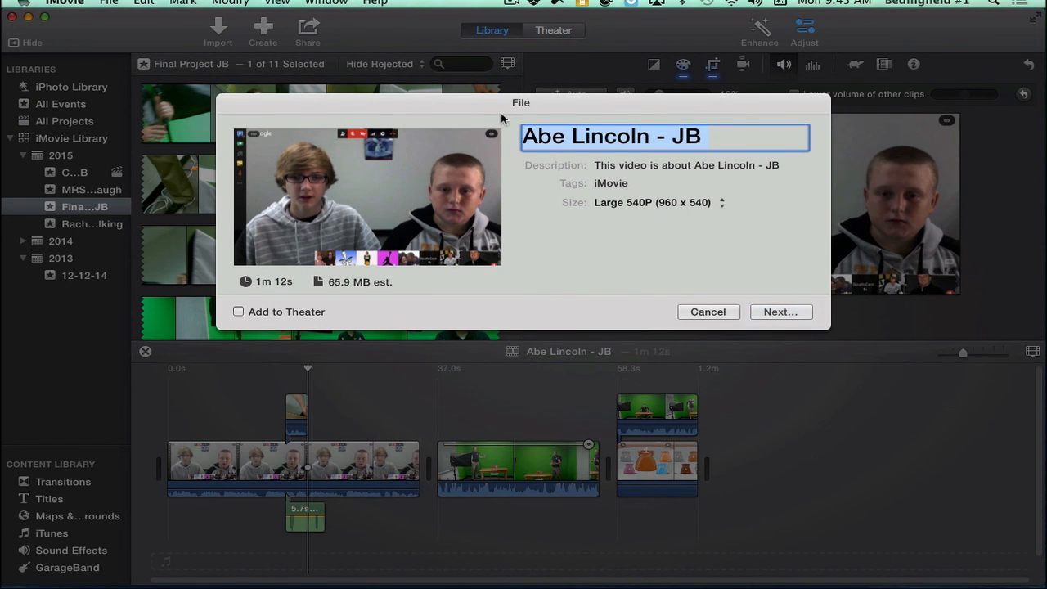
pyautogui.click(776, 320)
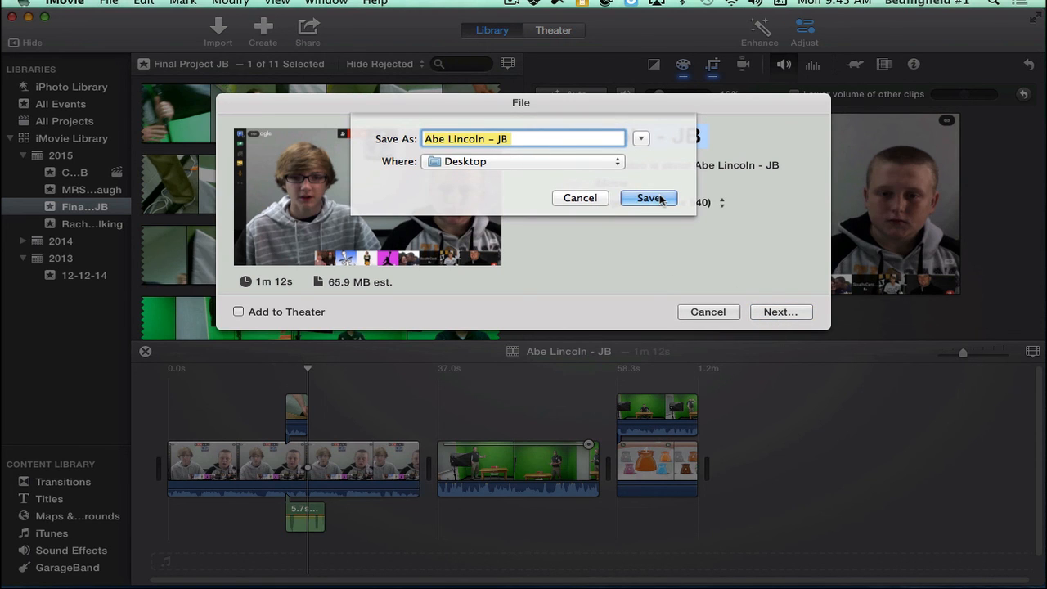
pyautogui.click(580, 198)
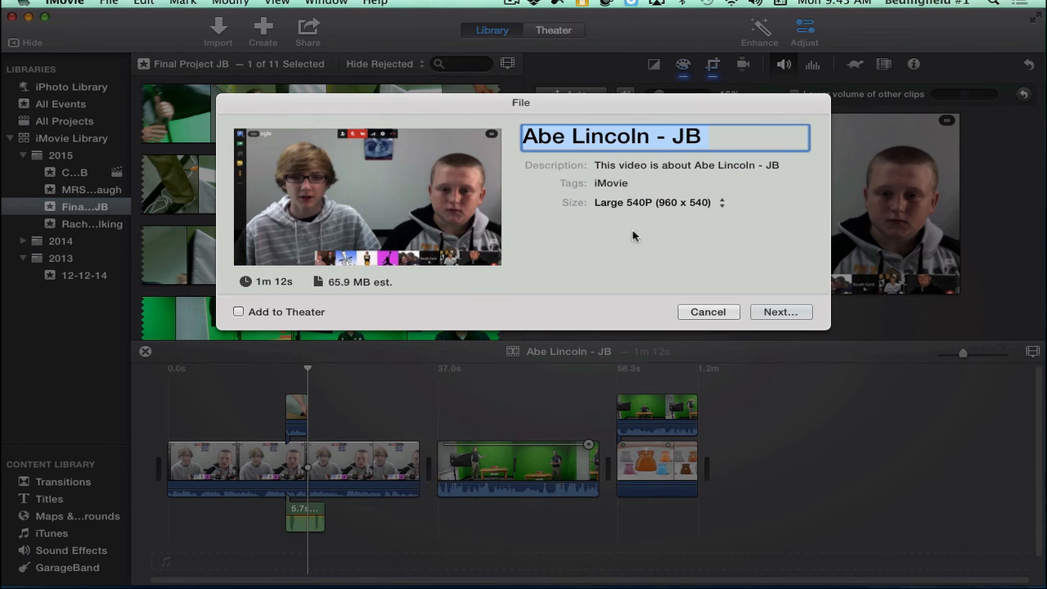
pyautogui.click(722, 312)
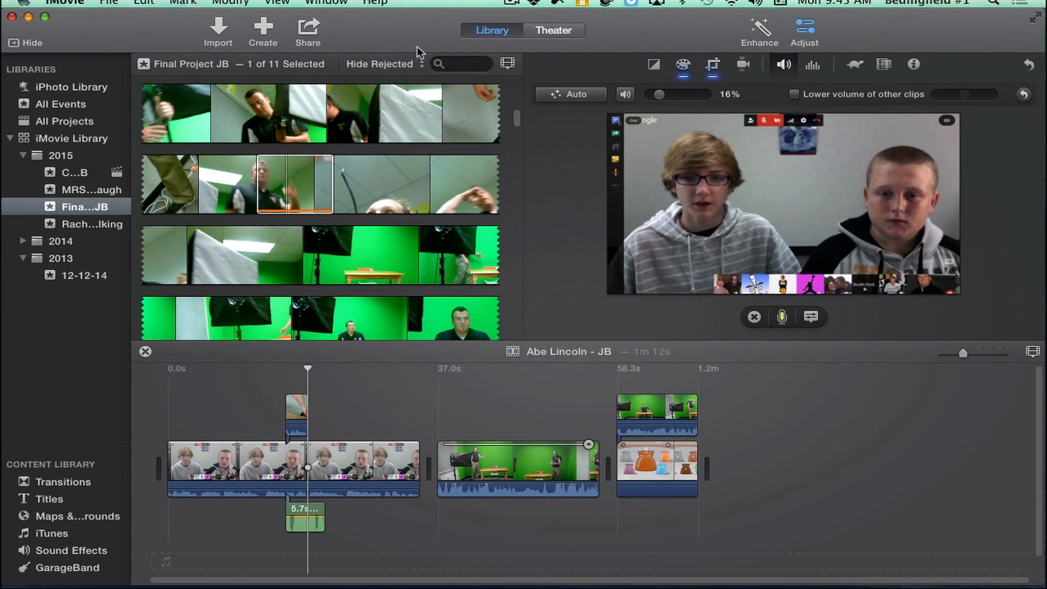